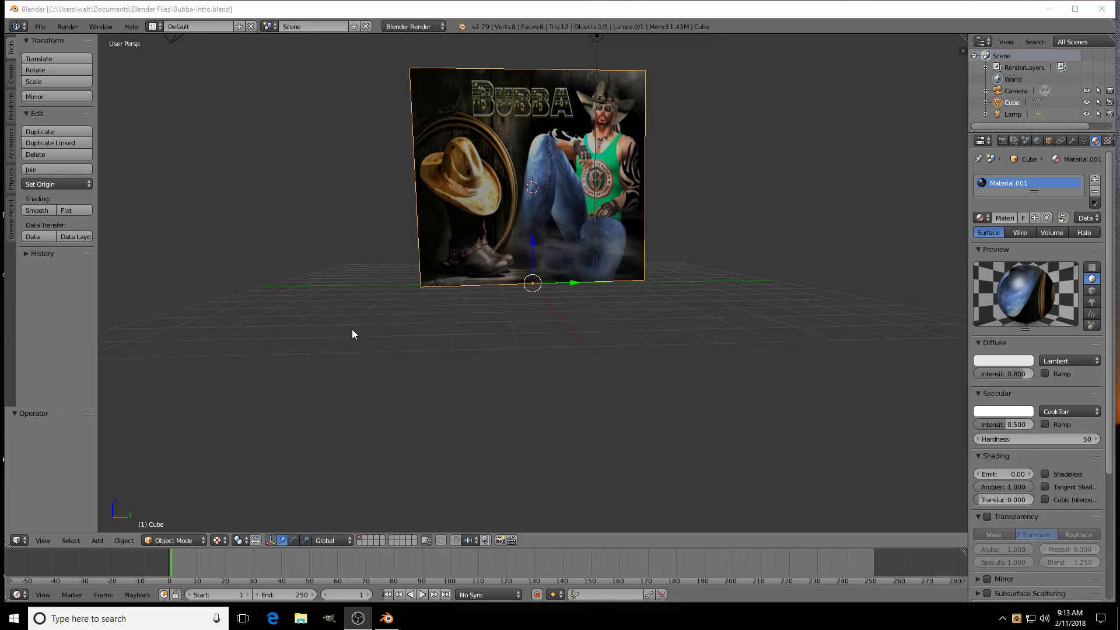
- Open File > User Preferences on the Add-ons list and show the Online Resources
left_click(41, 27)
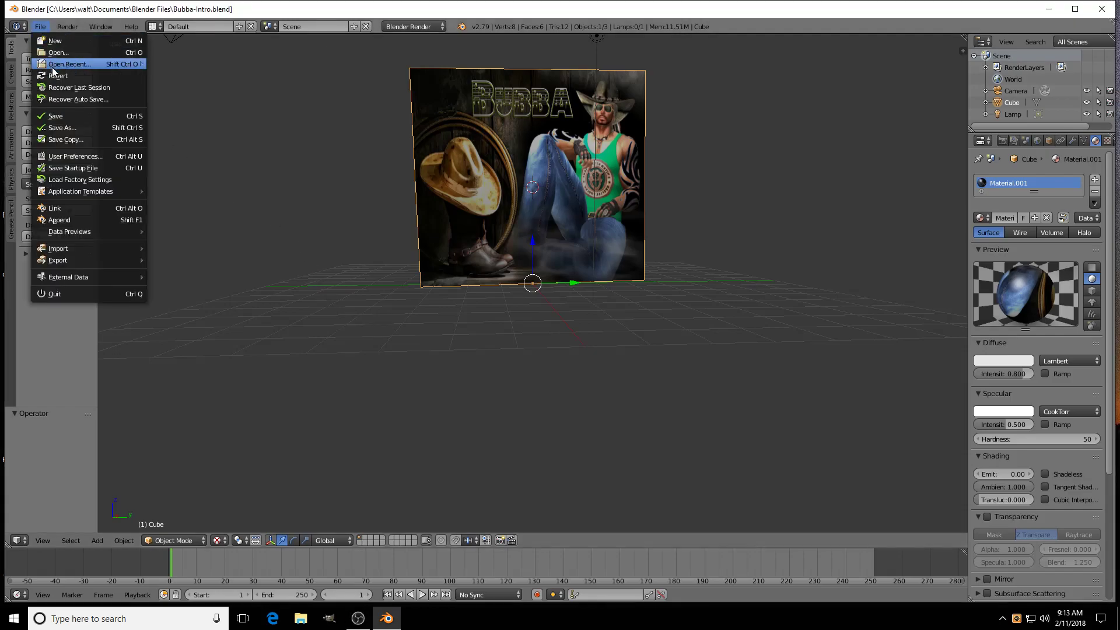
left_click(62, 155)
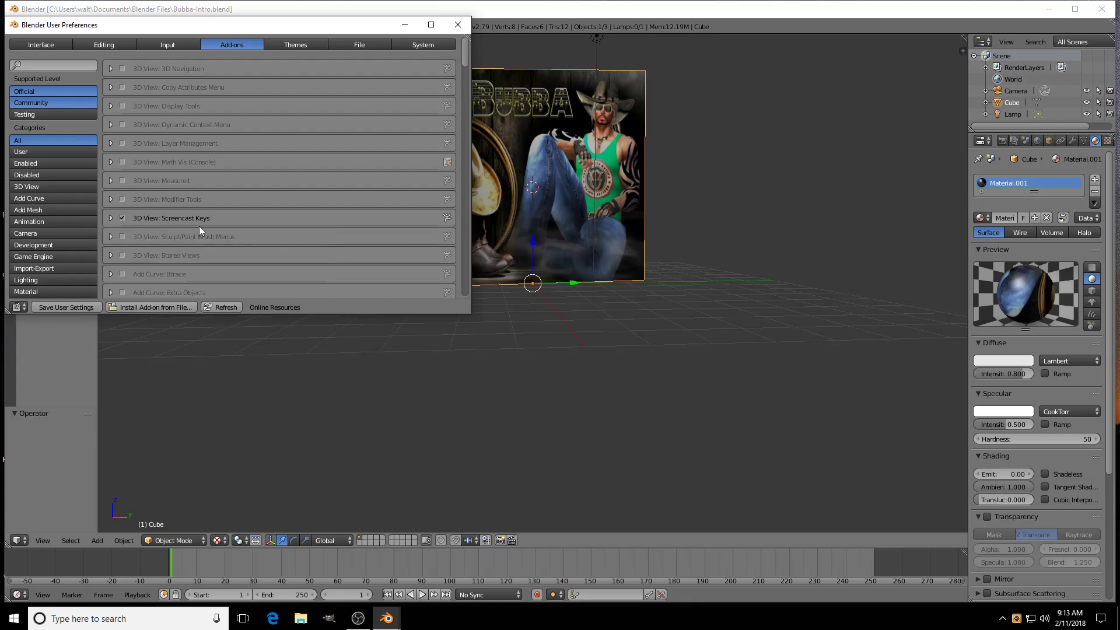
left_click(271, 306)
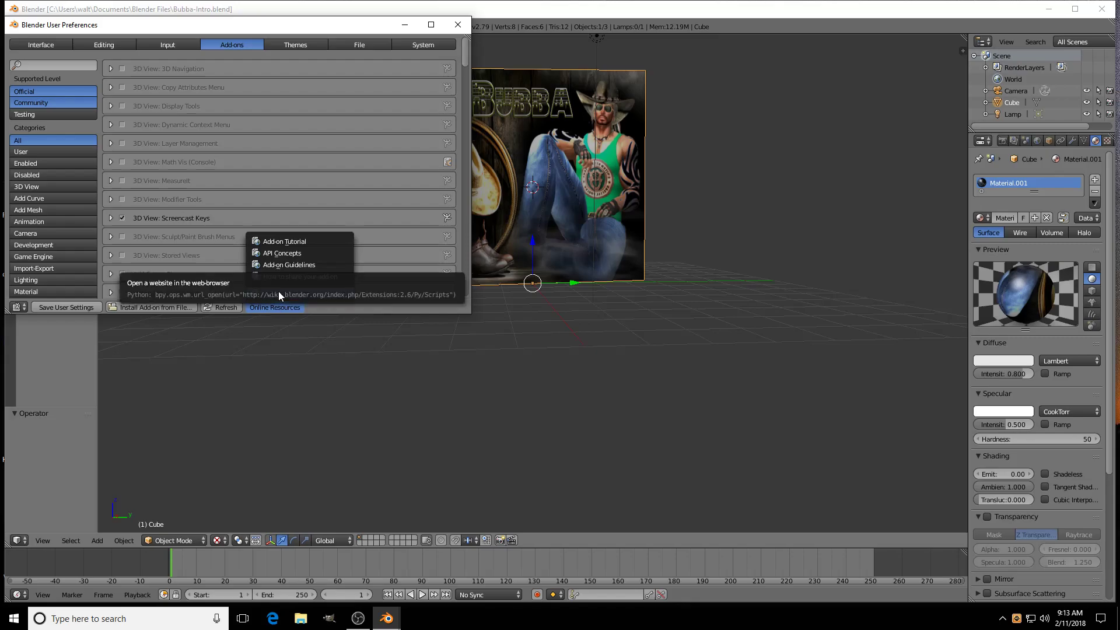
- Go to the Add-ons Catalog and open the 3D View Screencast Keys wiki page
left_click(279, 294)
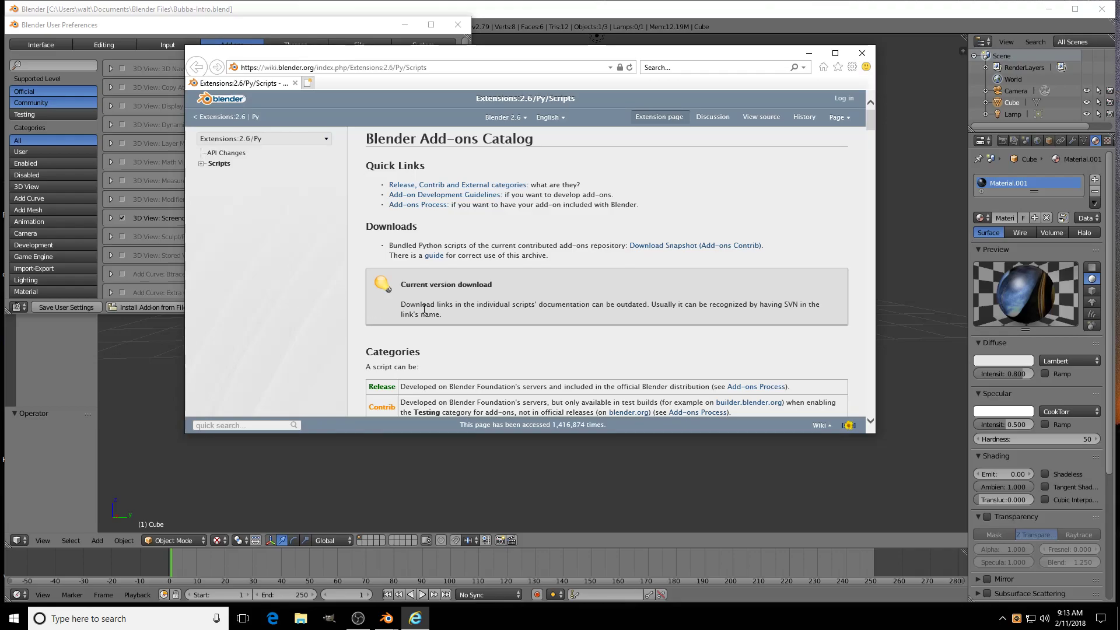
scroll(424, 308, "down", 3)
scroll(424, 308, "down", 2)
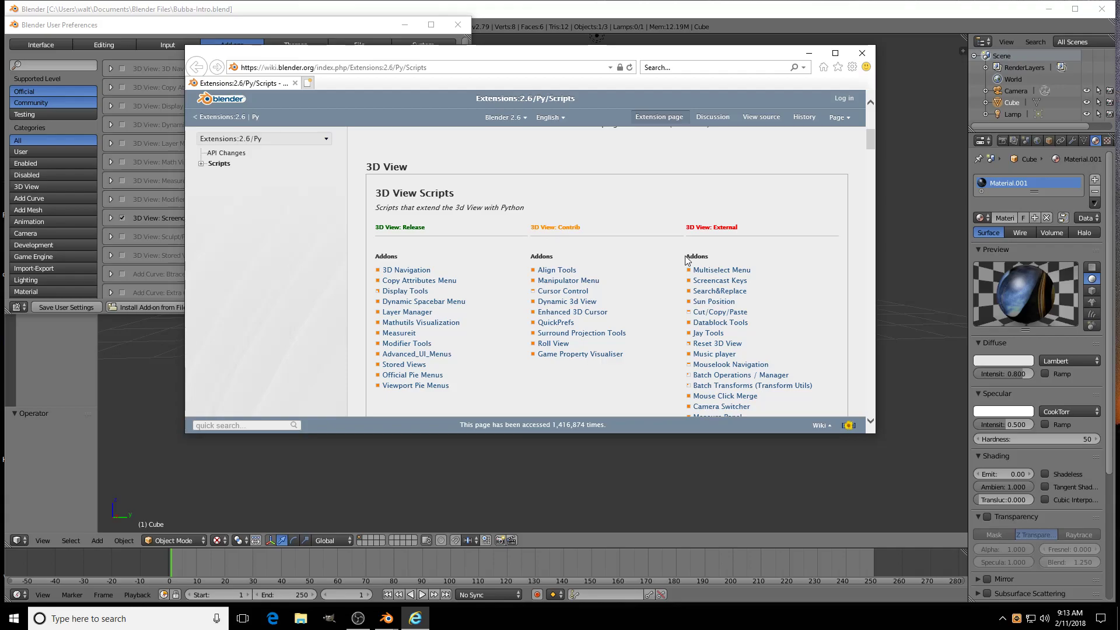
left_click(714, 283)
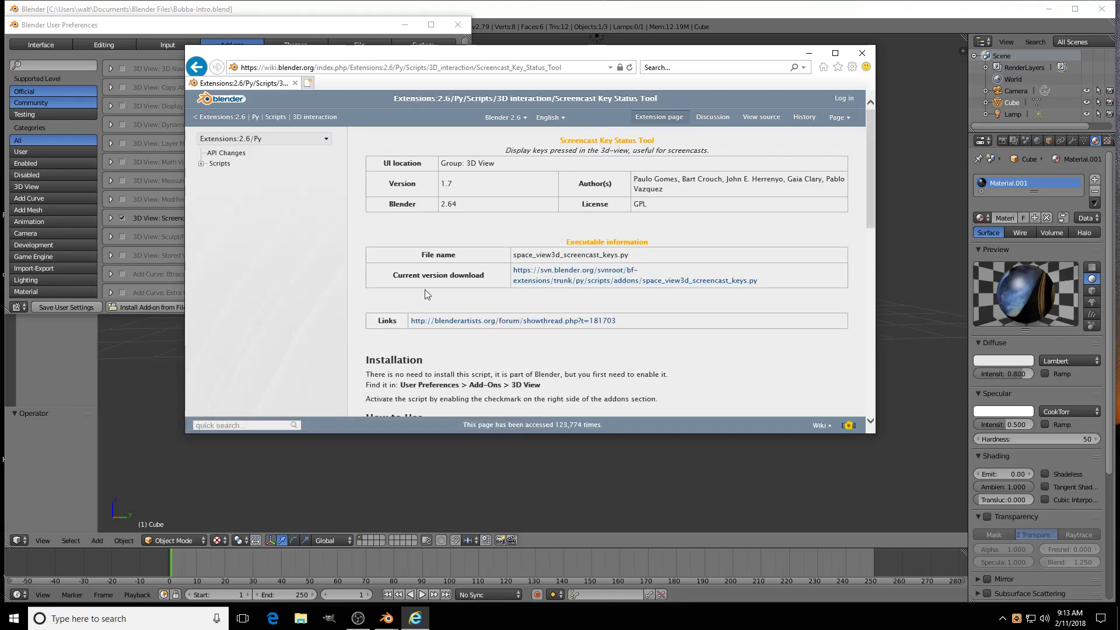
- Copy the entire space_view3d_screencast_keys.py source from SVN, then close Internet Explorer
left_click(543, 282)
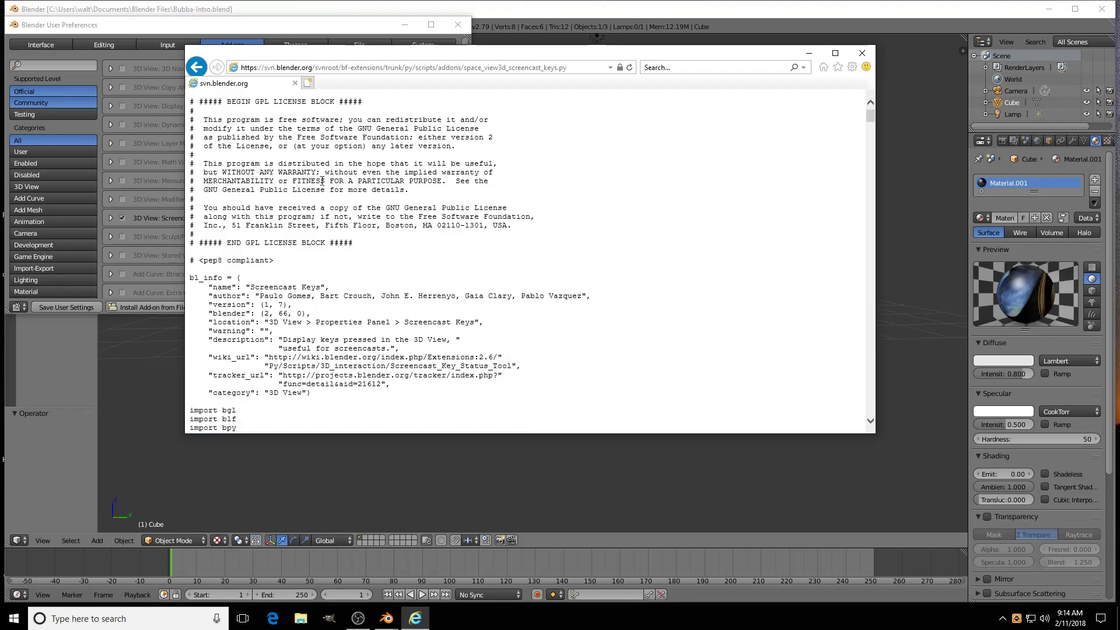
right_click(296, 168)
left_click(334, 253)
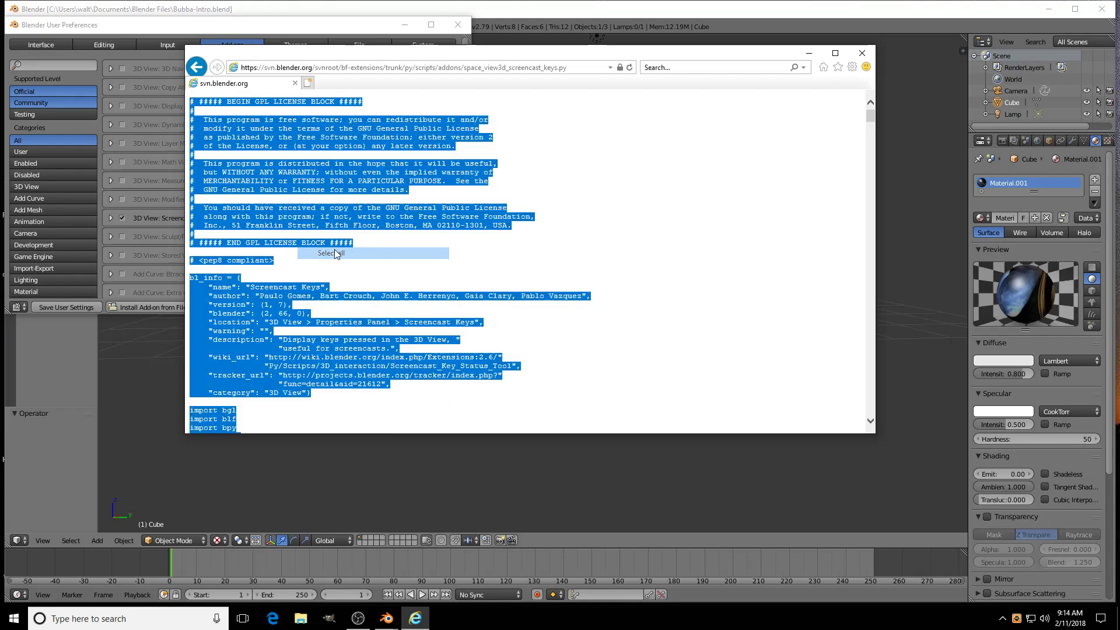
right_click(298, 184)
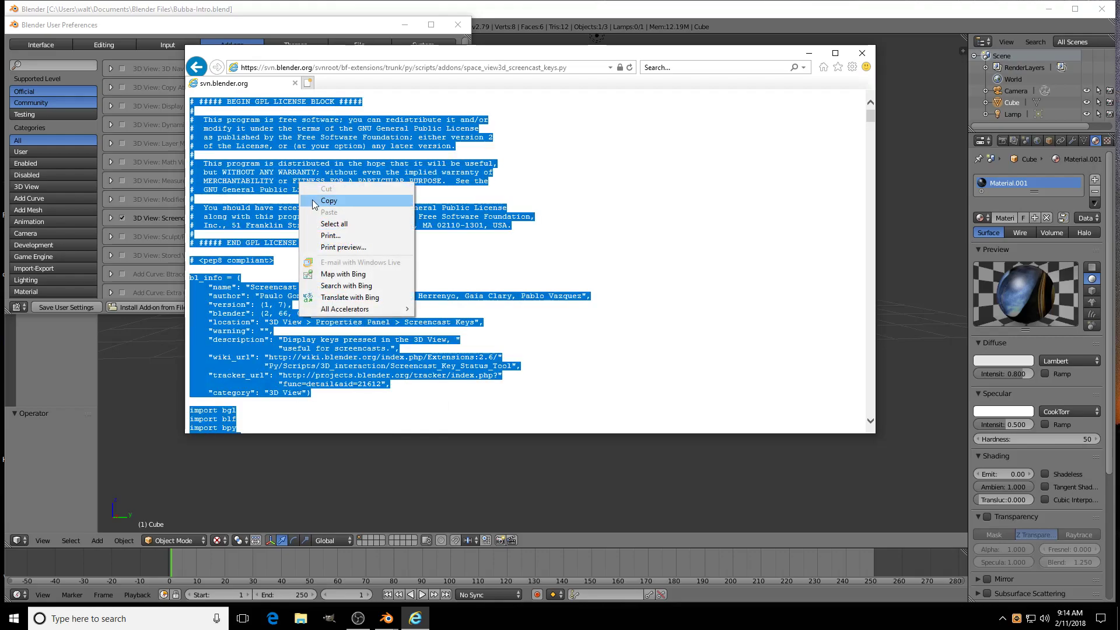
left_click(317, 201)
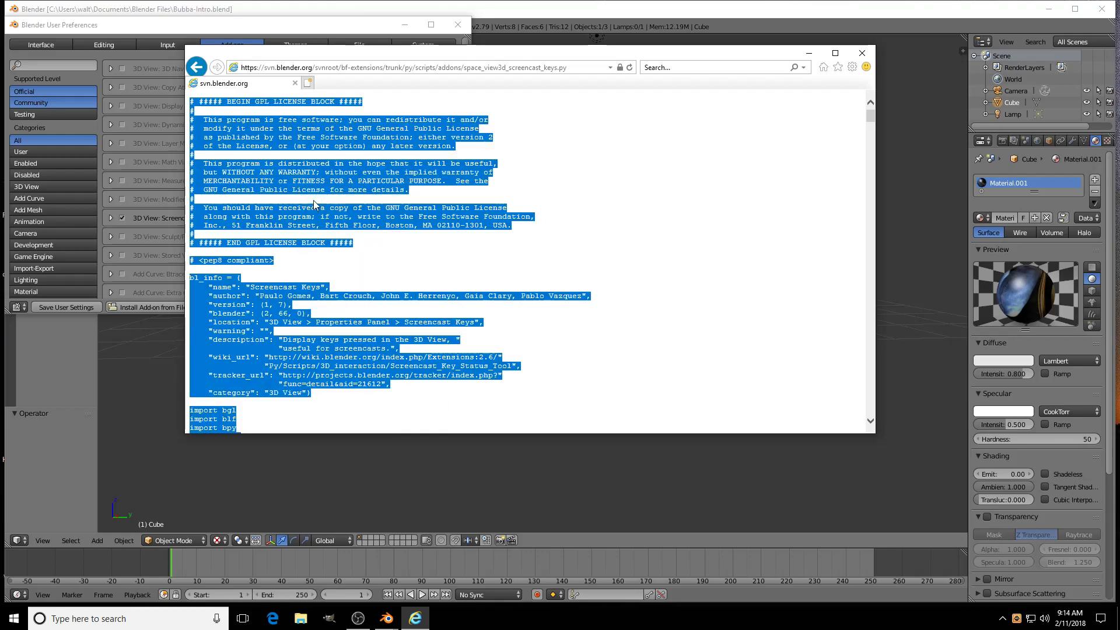
left_click(860, 55)
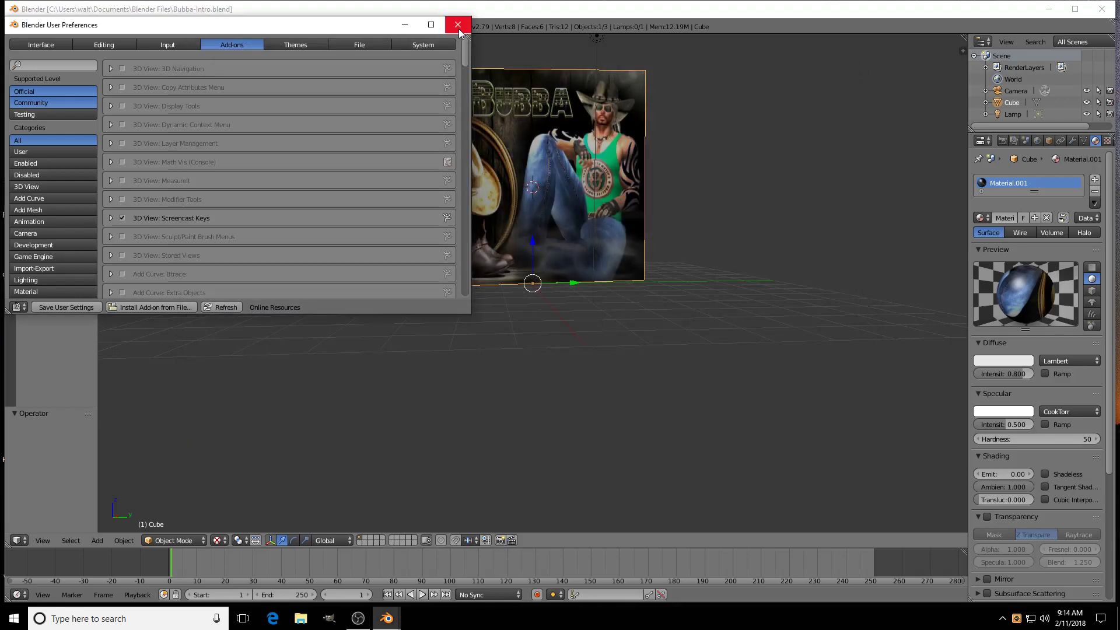
- Close User Preferences and minimize Blender to reveal the desktop
left_click(457, 25)
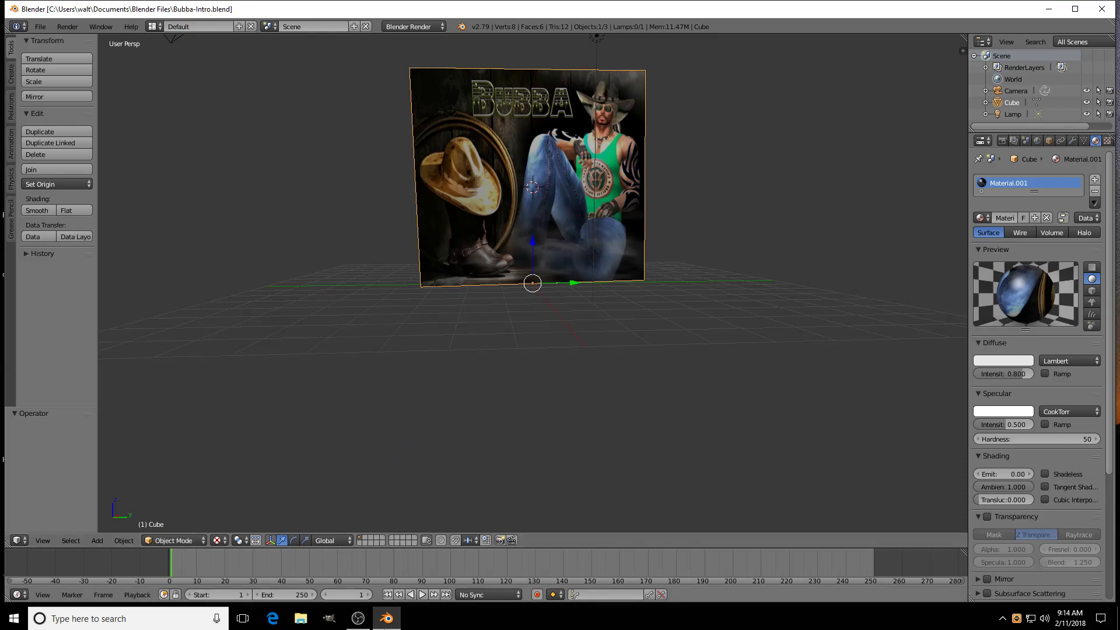
mouse_move(389, 625)
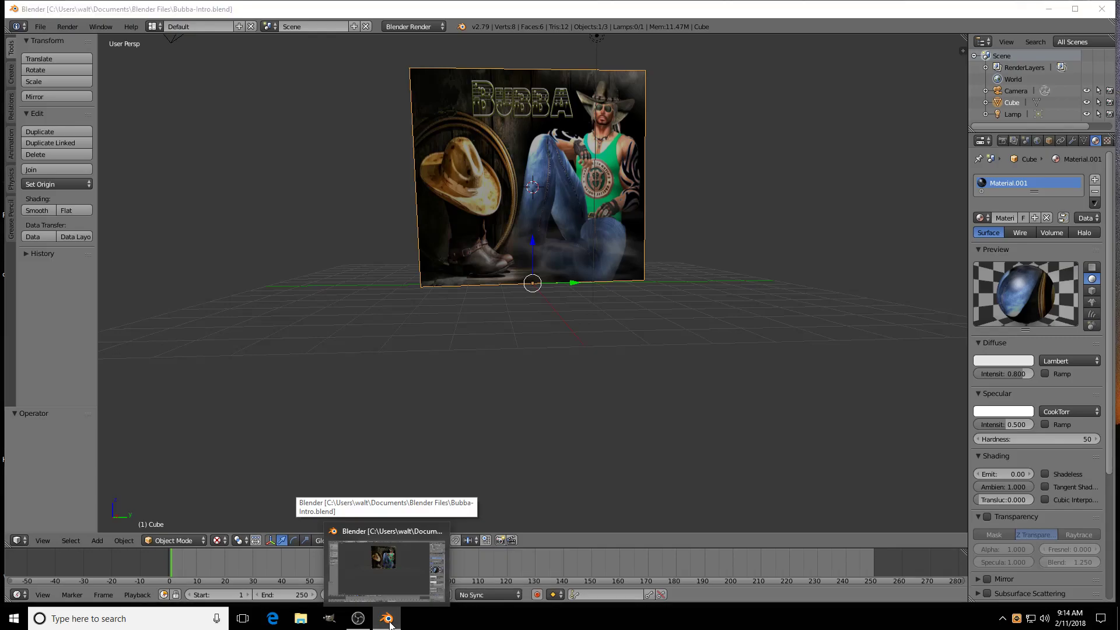
left_click(387, 620)
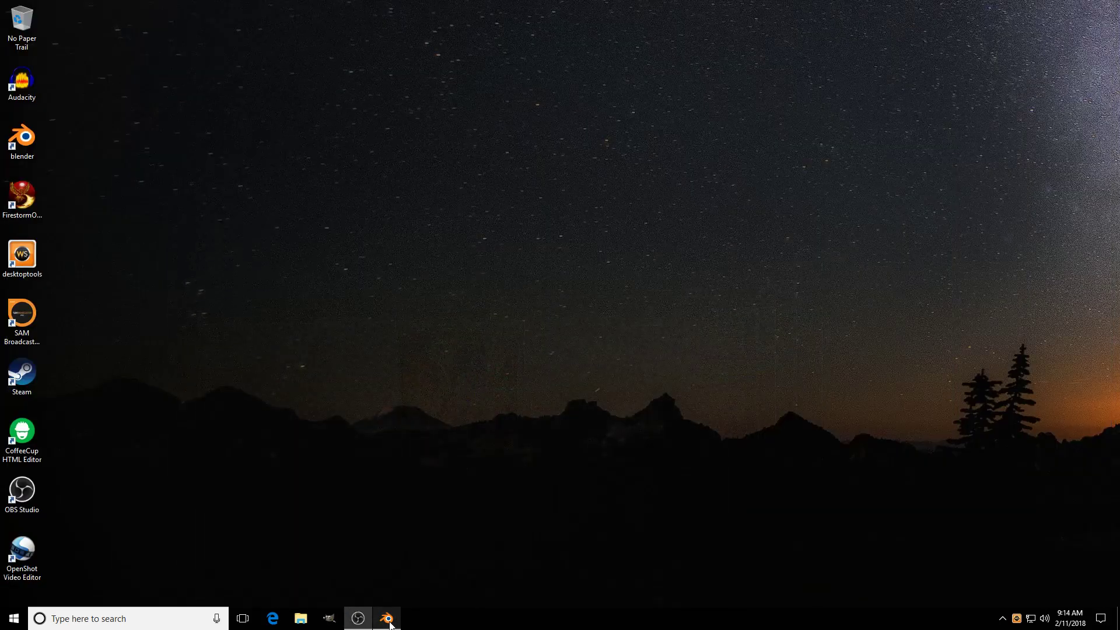
- Create New Text Document.txt on the desktop and open it in Notepad
right_click(388, 353)
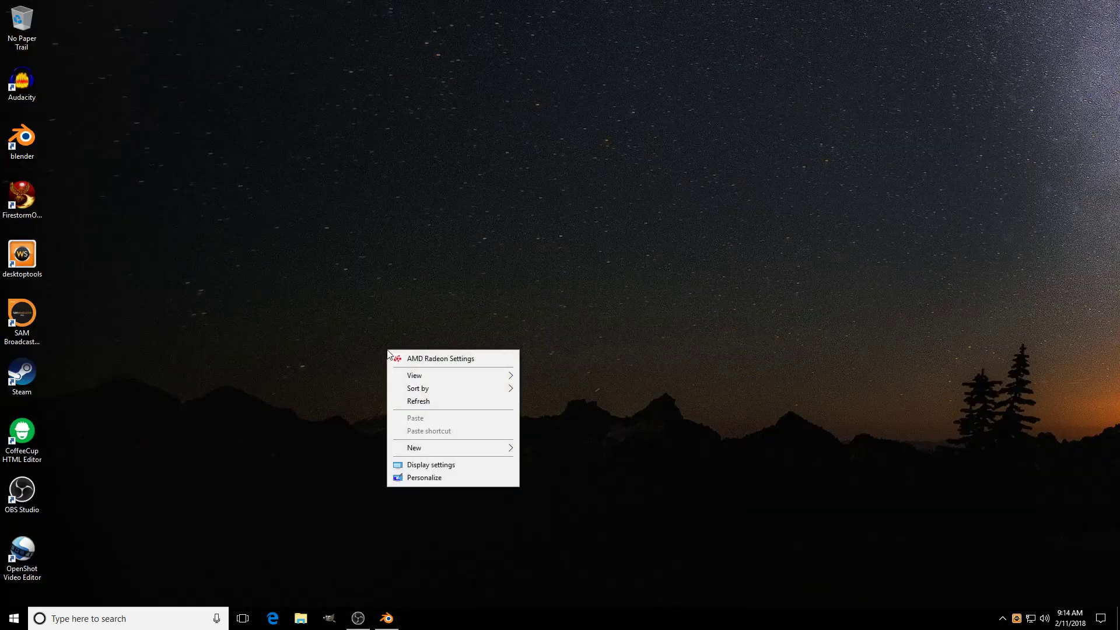
mouse_move(433, 450)
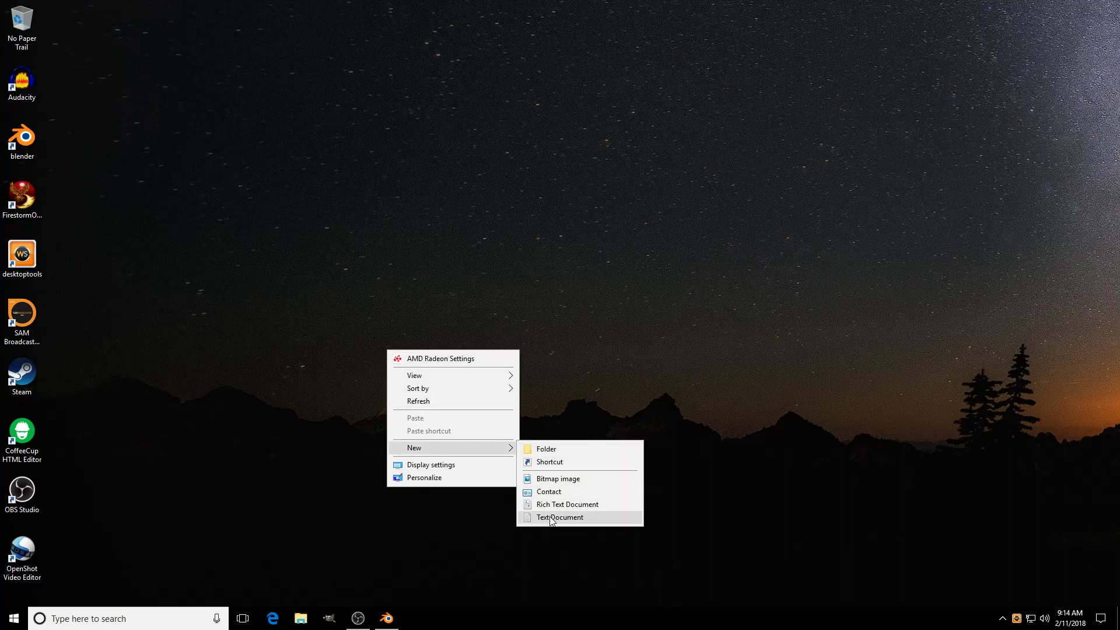
left_click(552, 518)
left_click(420, 378)
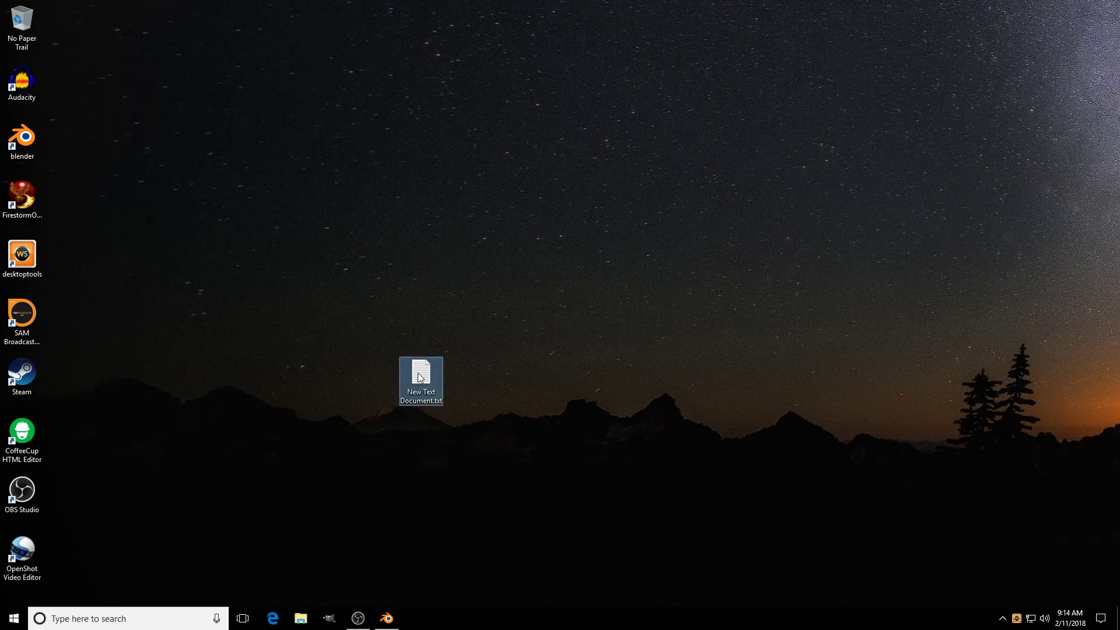
double_click(418, 378)
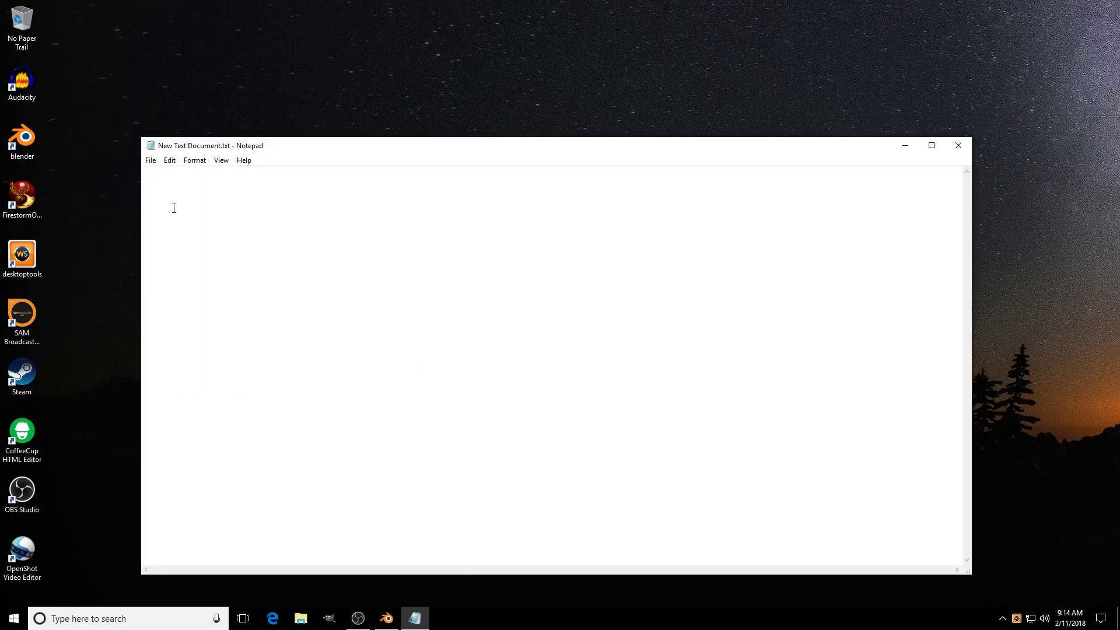
- Paste the copied script into Notepad and start Save As with the All Files type
right_click(161, 194)
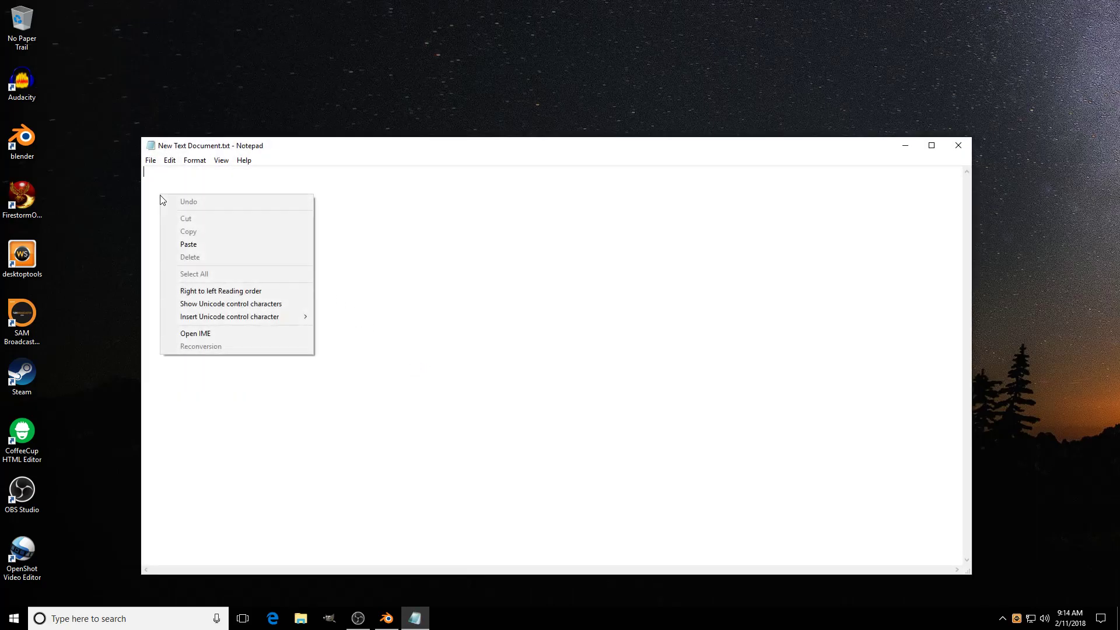
left_click(192, 244)
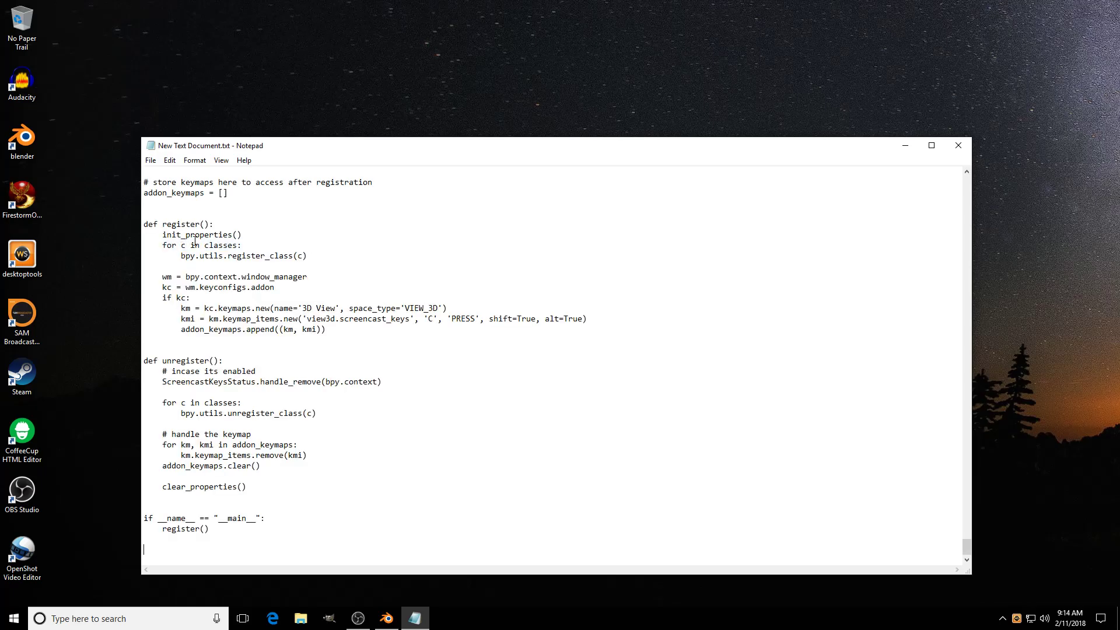
left_click(150, 160)
left_click(171, 215)
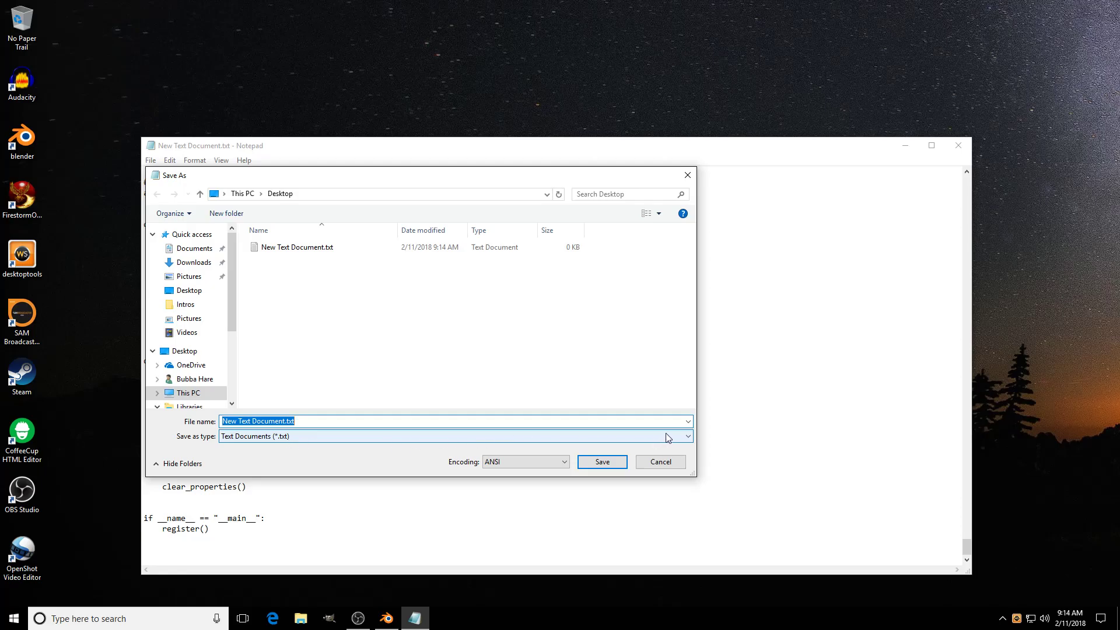
left_click(689, 438)
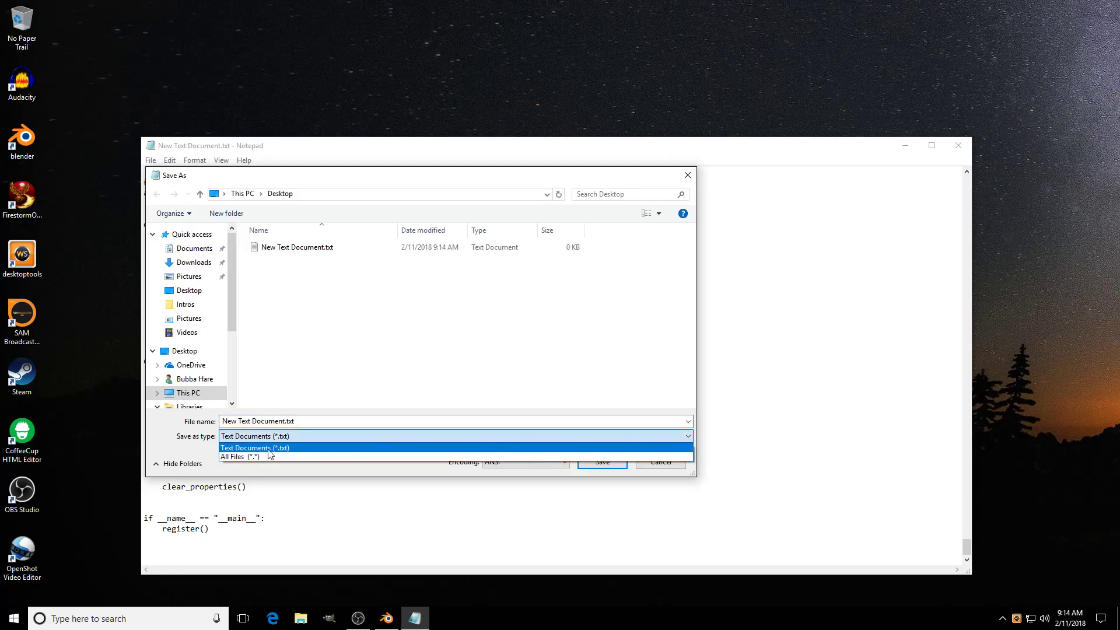
left_click(245, 458)
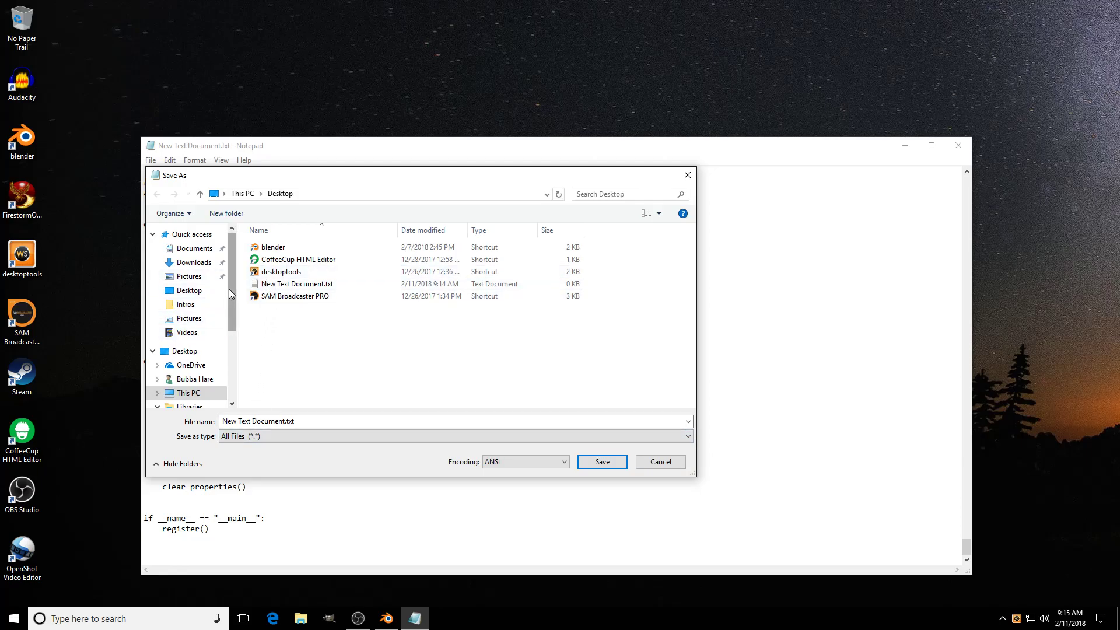
- Browse to My Book (D:) and try saving the script as Screencast.py
left_click_drag(228, 288, 236, 361)
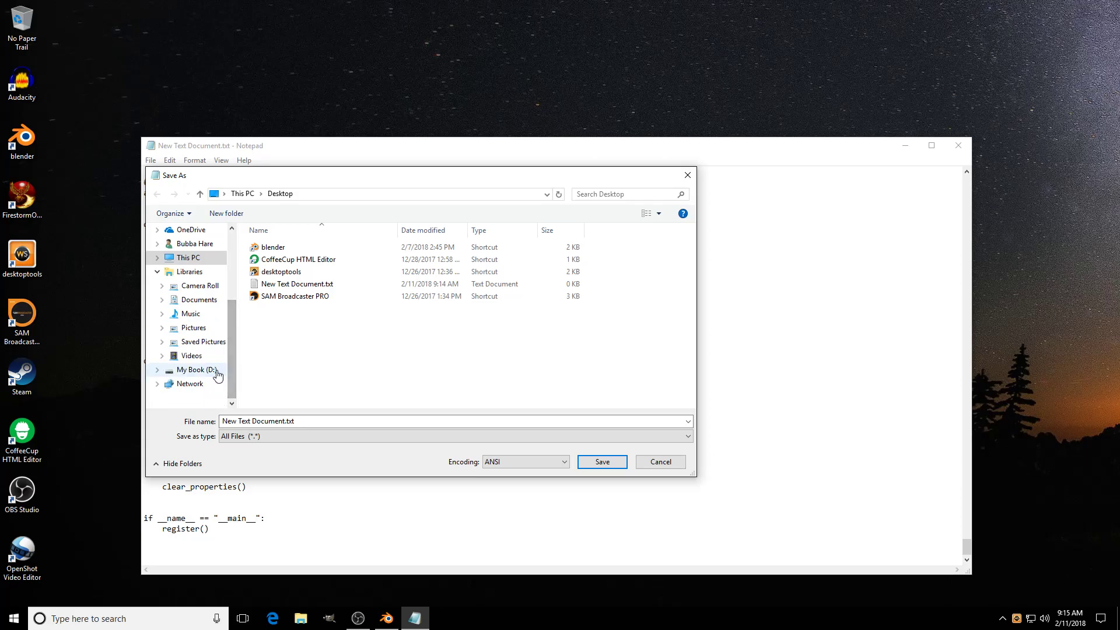
left_click(216, 372)
scroll(295, 369, "down", 15)
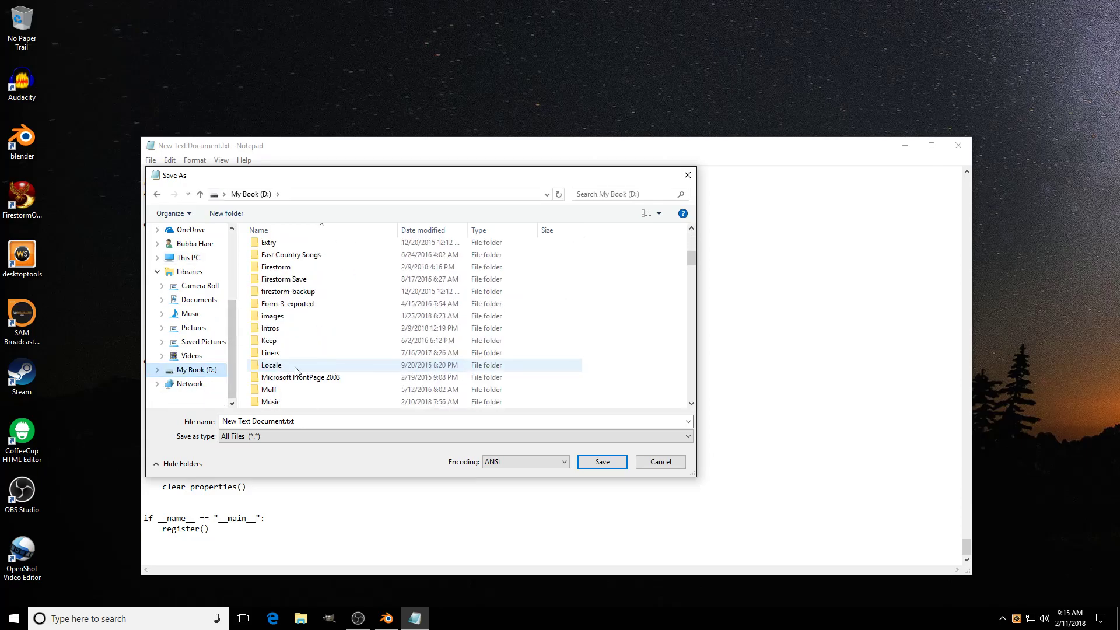
scroll(296, 370, "down", 15)
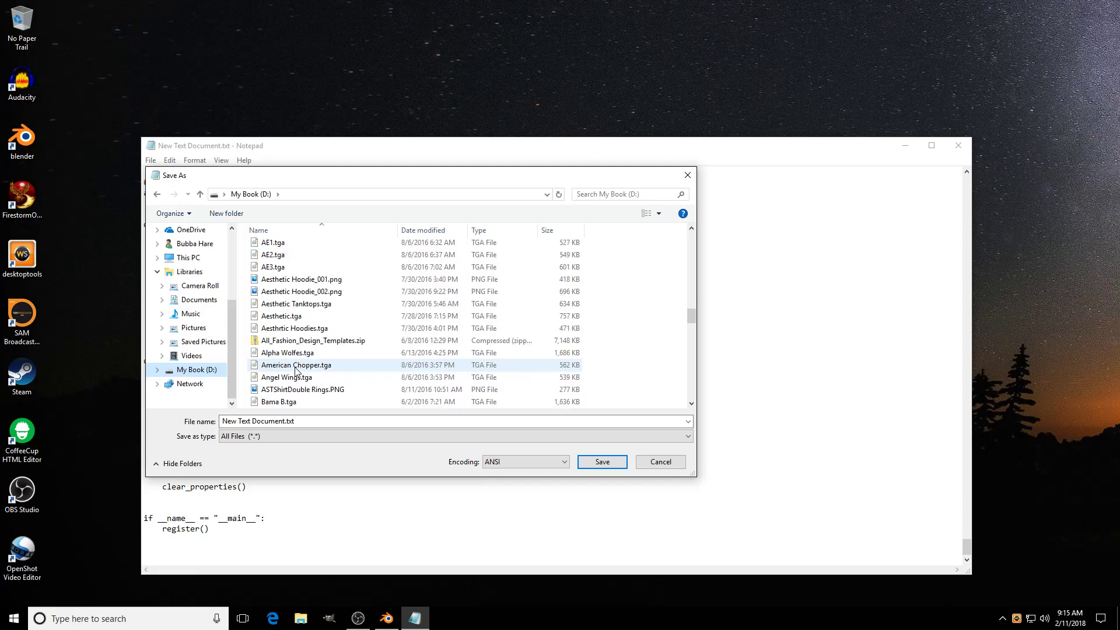
scroll(296, 370, "down", 10)
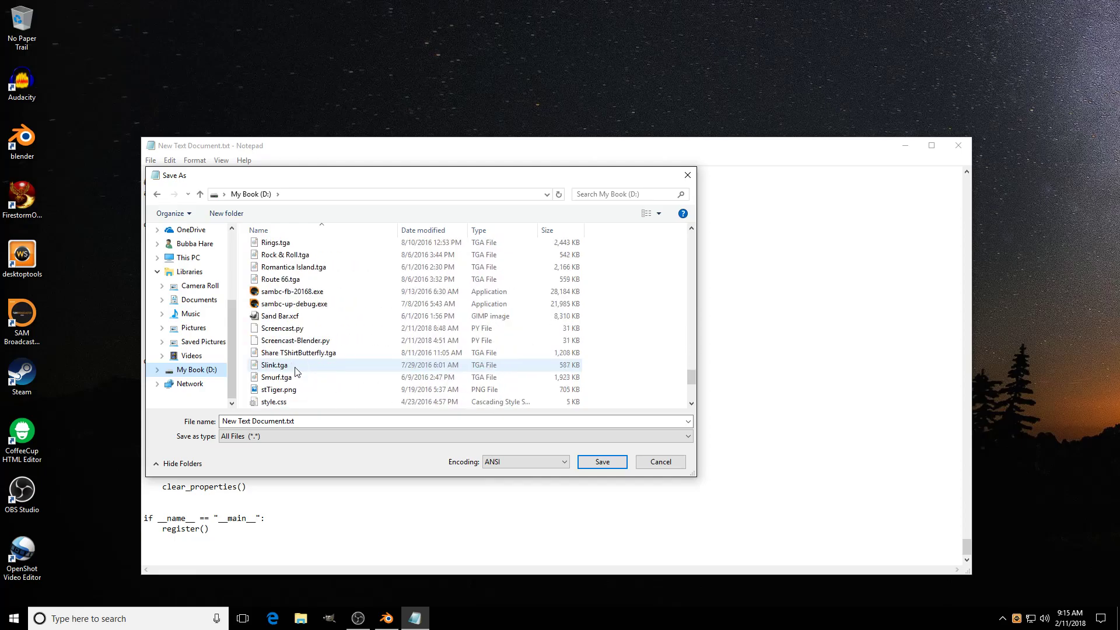
scroll(296, 372, "down", 3)
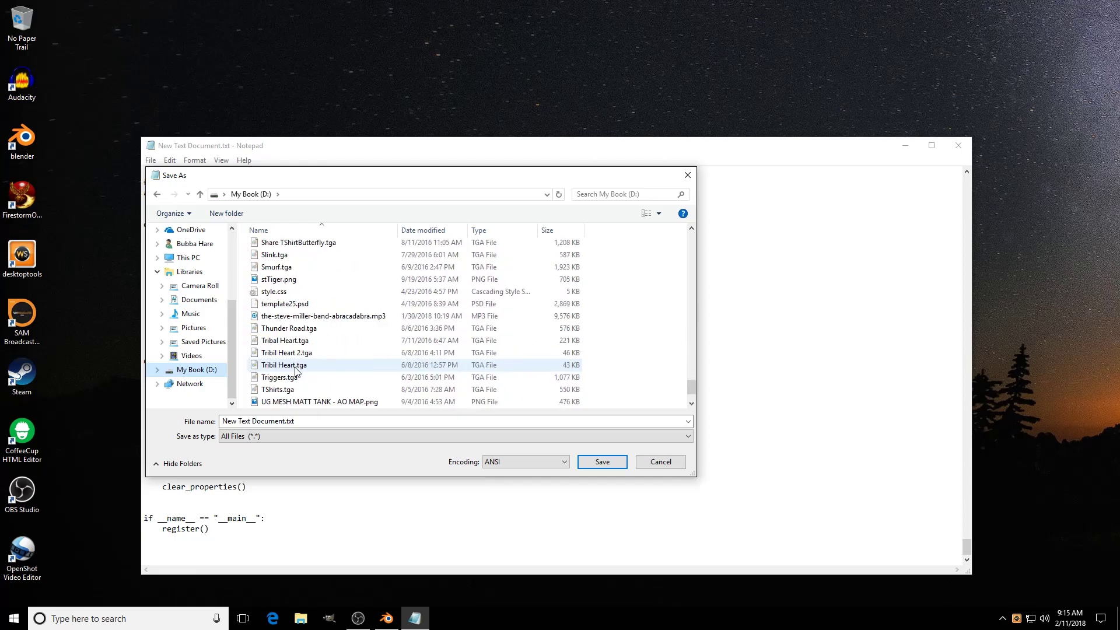
scroll(295, 370, "up", 4)
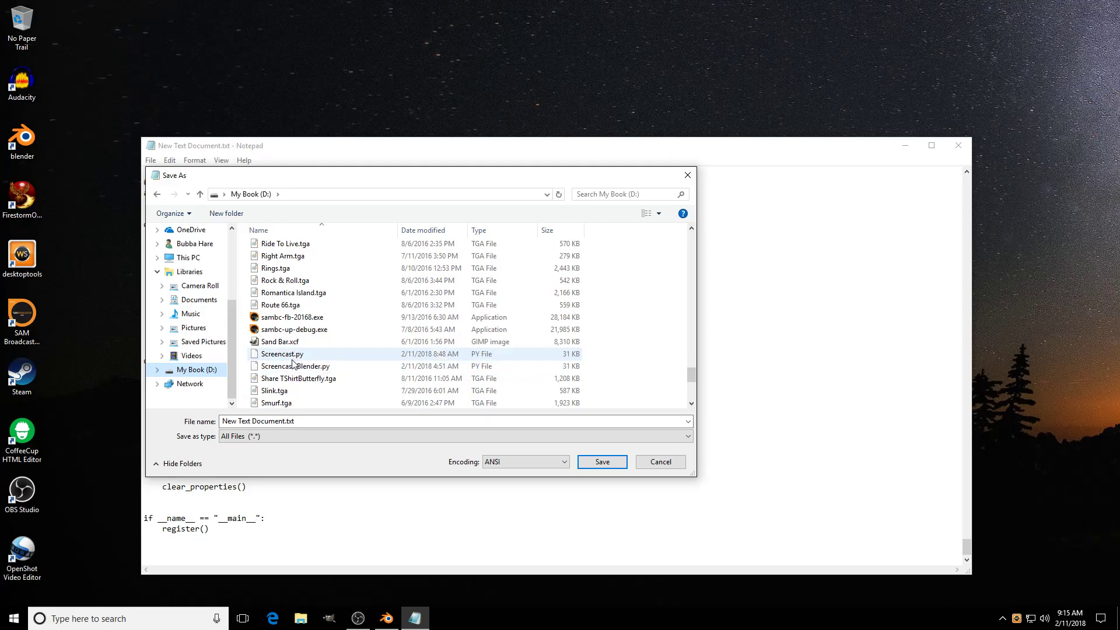
left_click(293, 359)
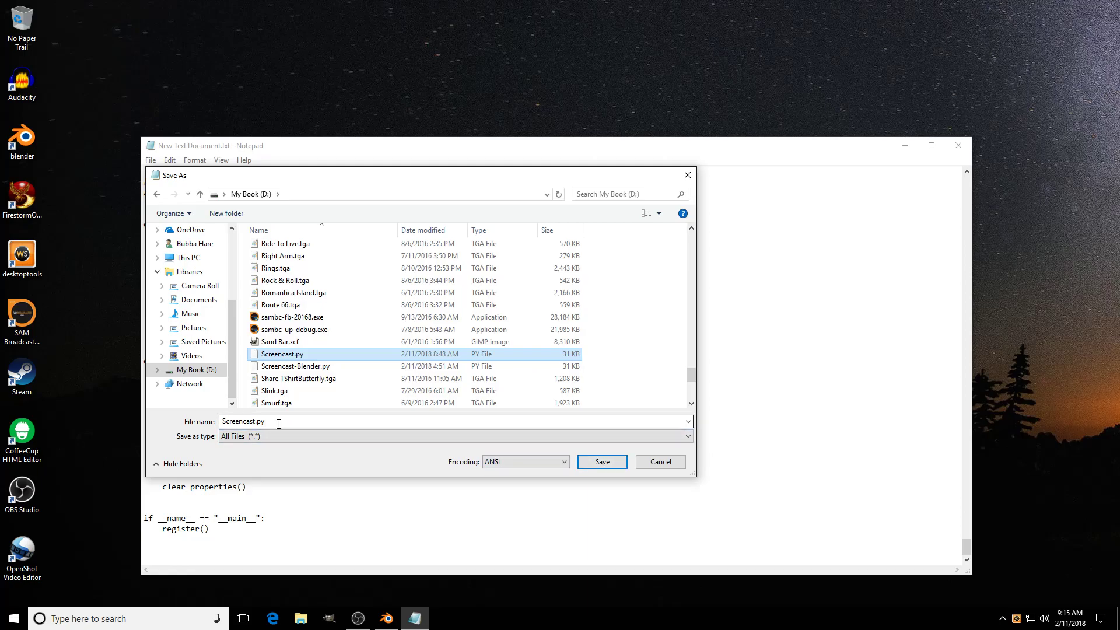
left_click(606, 462)
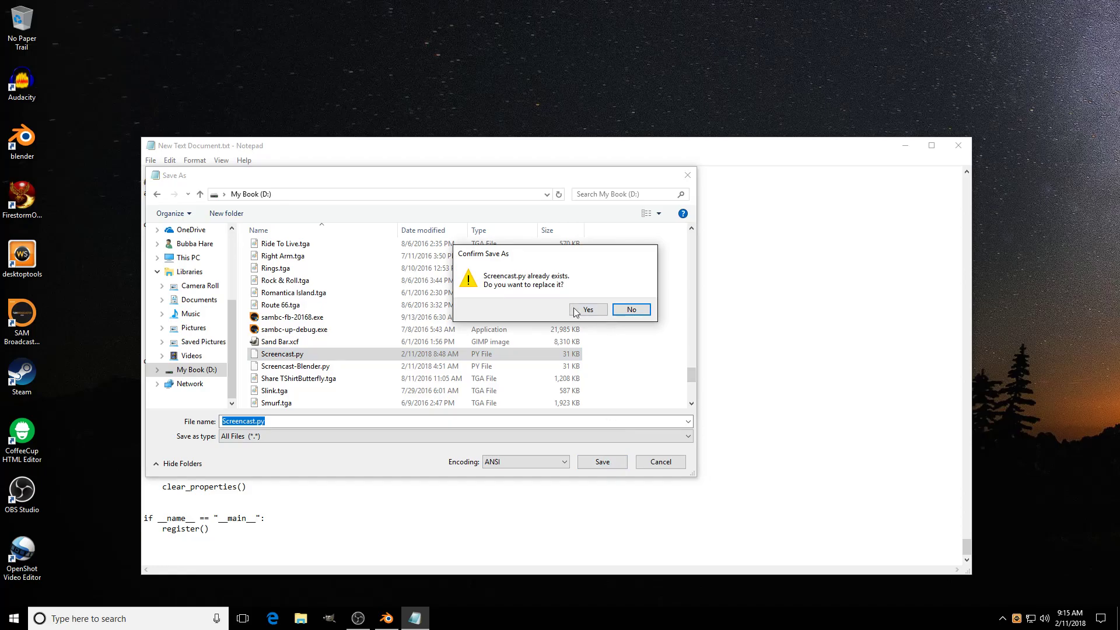
- Decline replacing Screencast.py, cancel the save, and close Notepad without saving
left_click(635, 315)
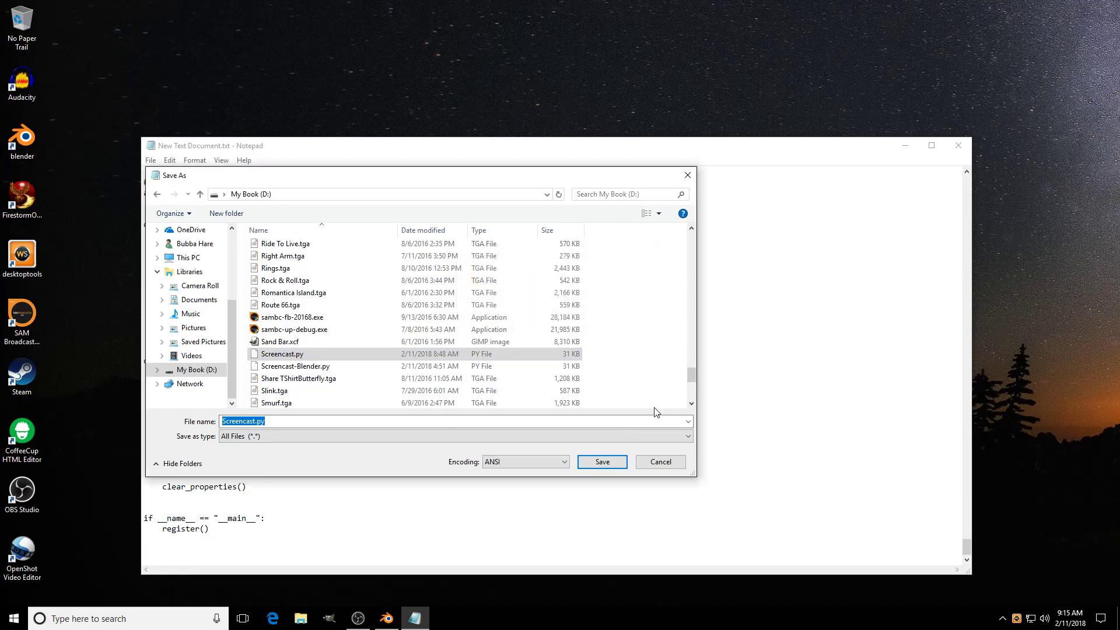
left_click(664, 465)
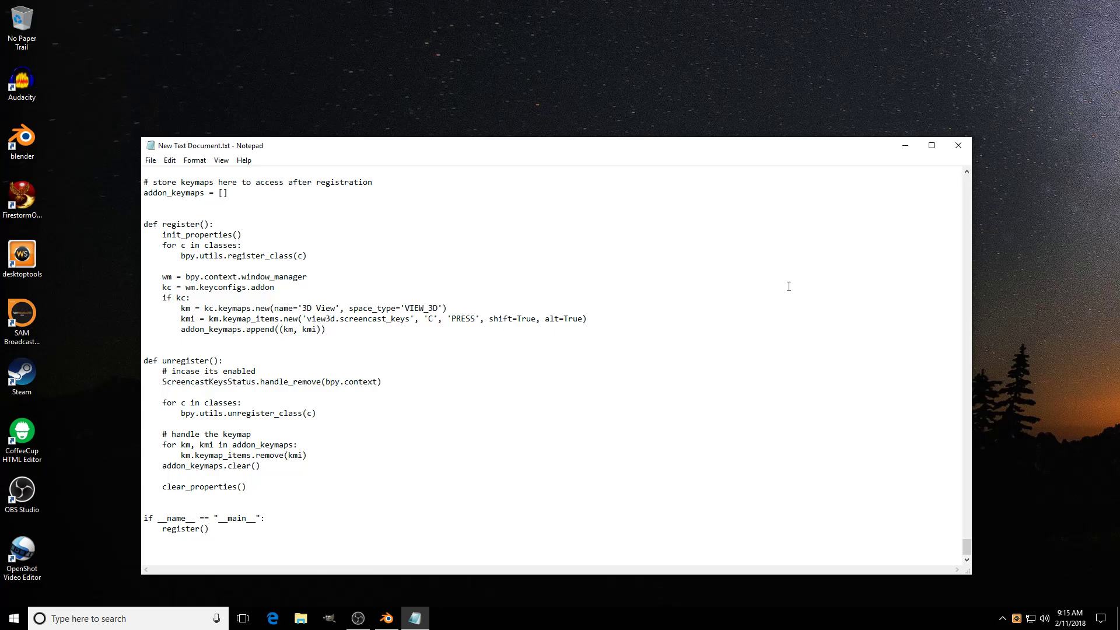
left_click(958, 145)
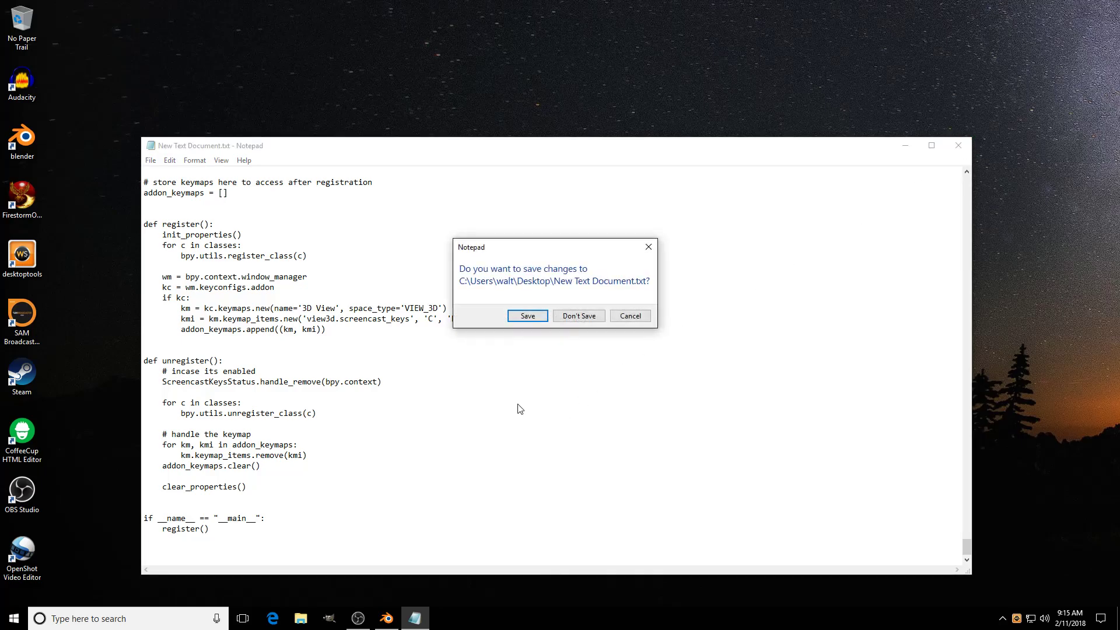
left_click(570, 321)
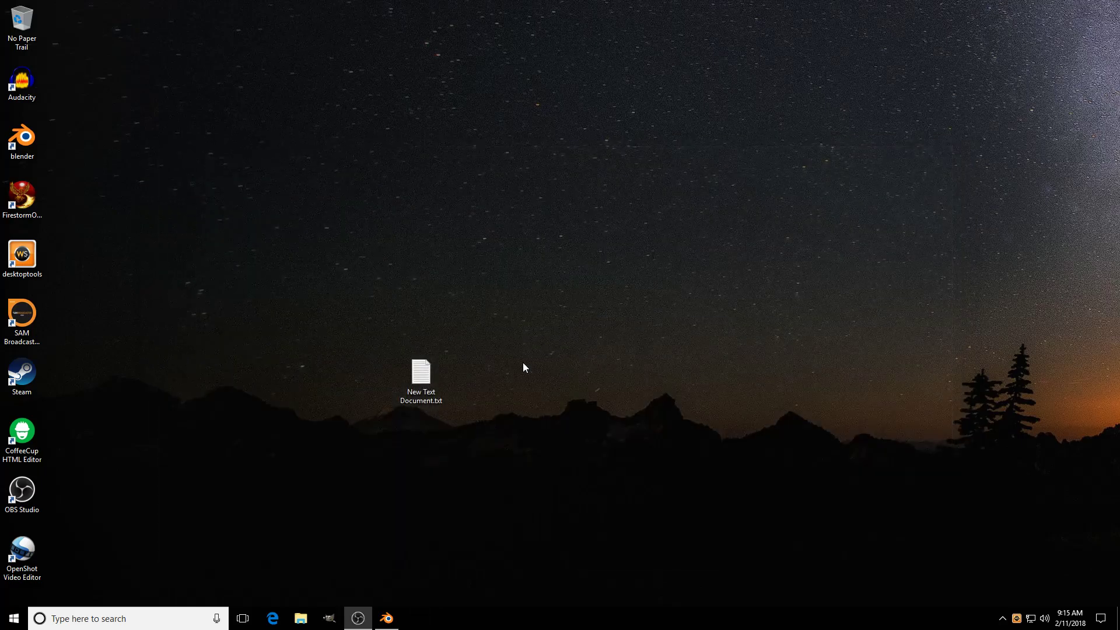
- Restore Blender and open Install Add-on from File in User Preferences
left_click(390, 620)
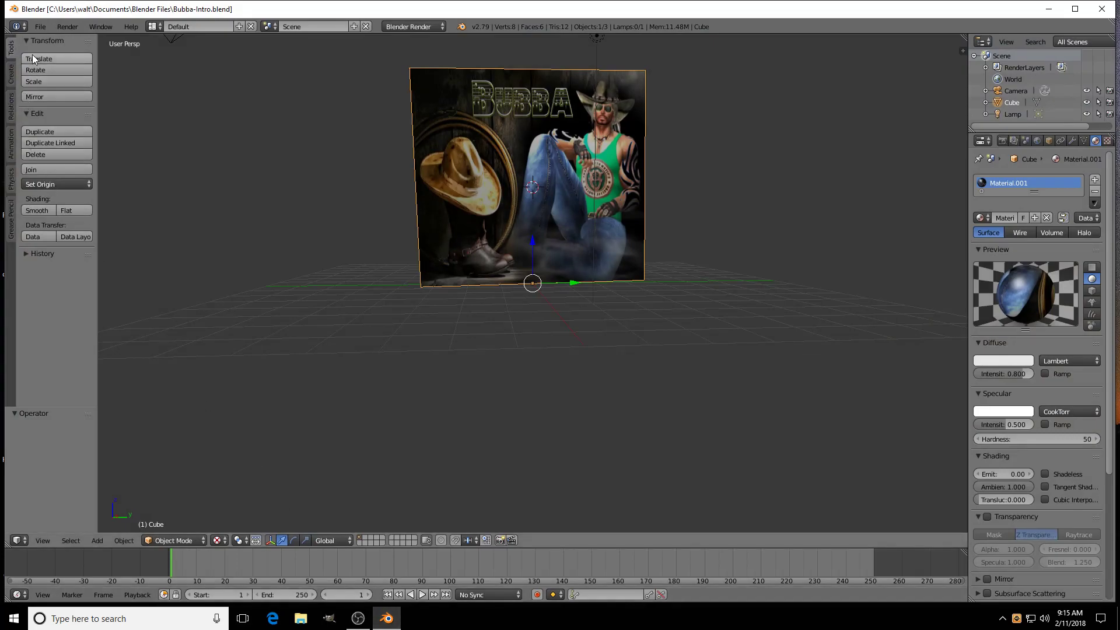
left_click(40, 28)
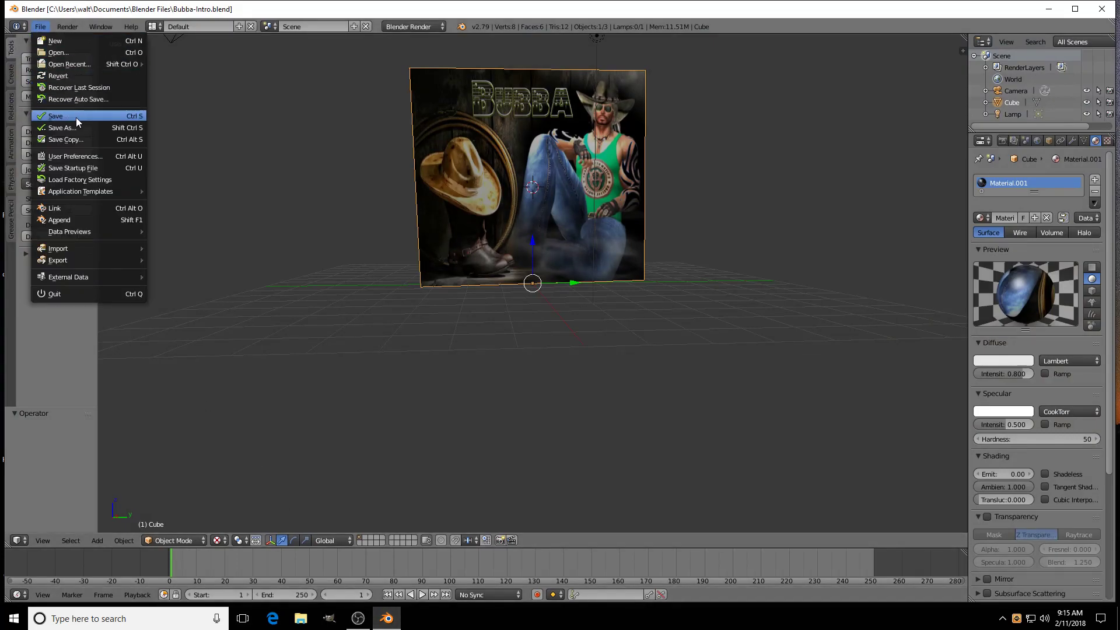
left_click(86, 152)
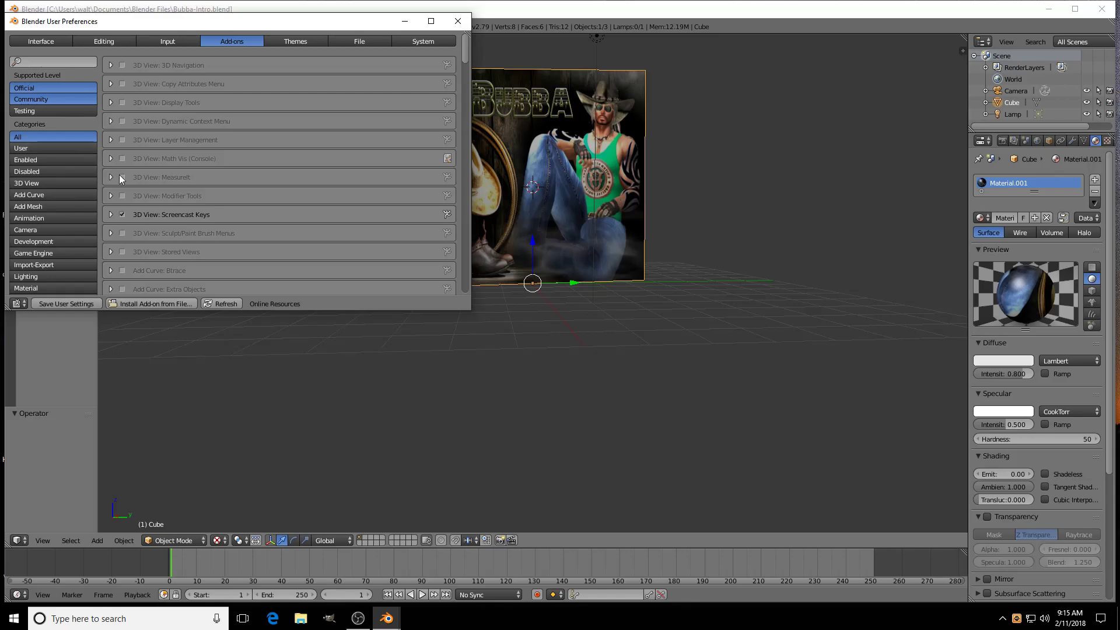
left_click(144, 304)
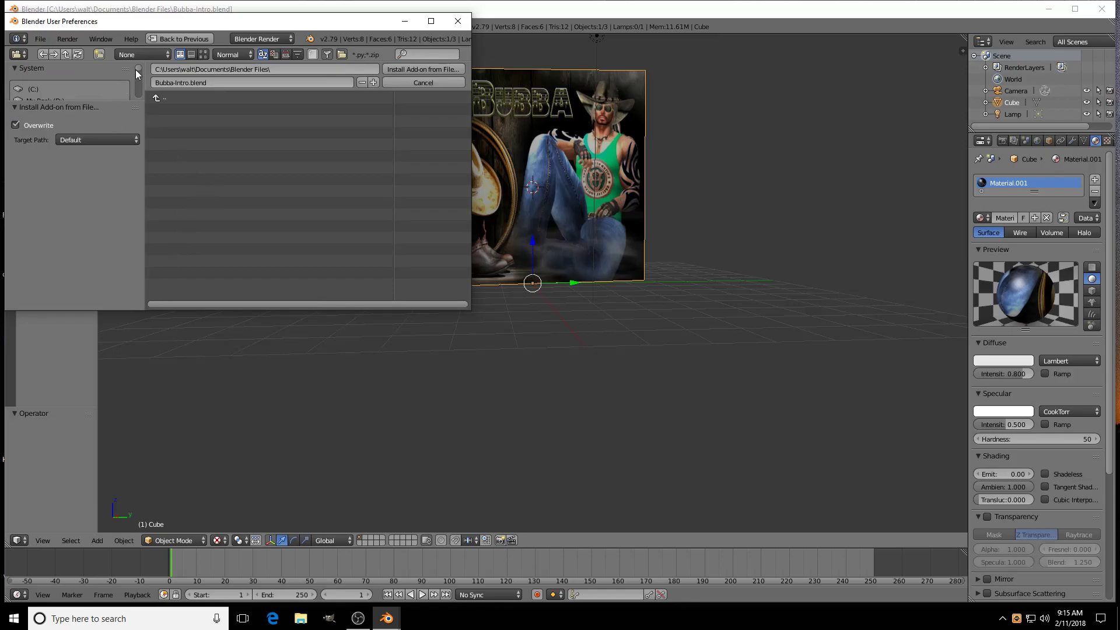
- Install Screencast.py from the My Book (D:) drive as a Blender add-on
mouse_move(135, 69)
left_mouse_down()
mouse_move(138, 81)
mouse_move(138, 69)
left_mouse_up()
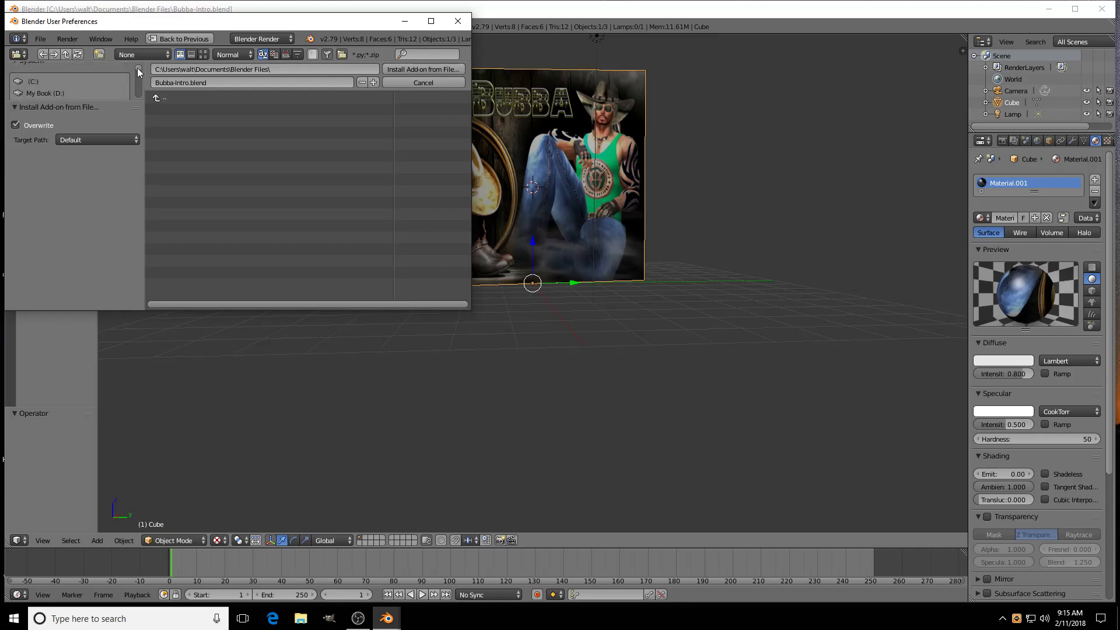
left_click(50, 96)
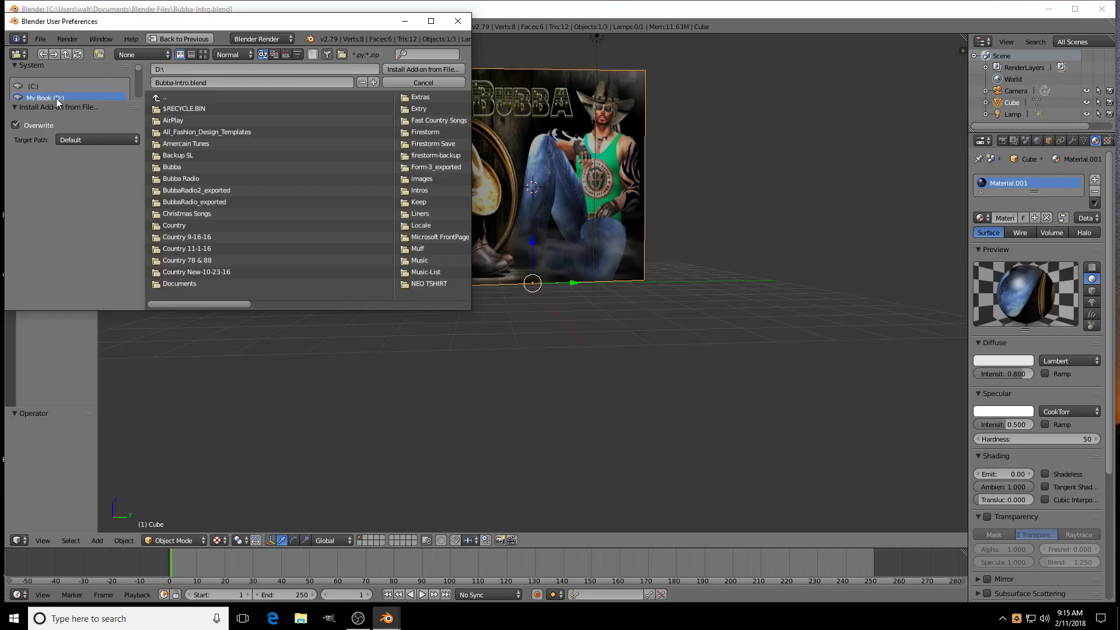
scroll(184, 189, "down", 6)
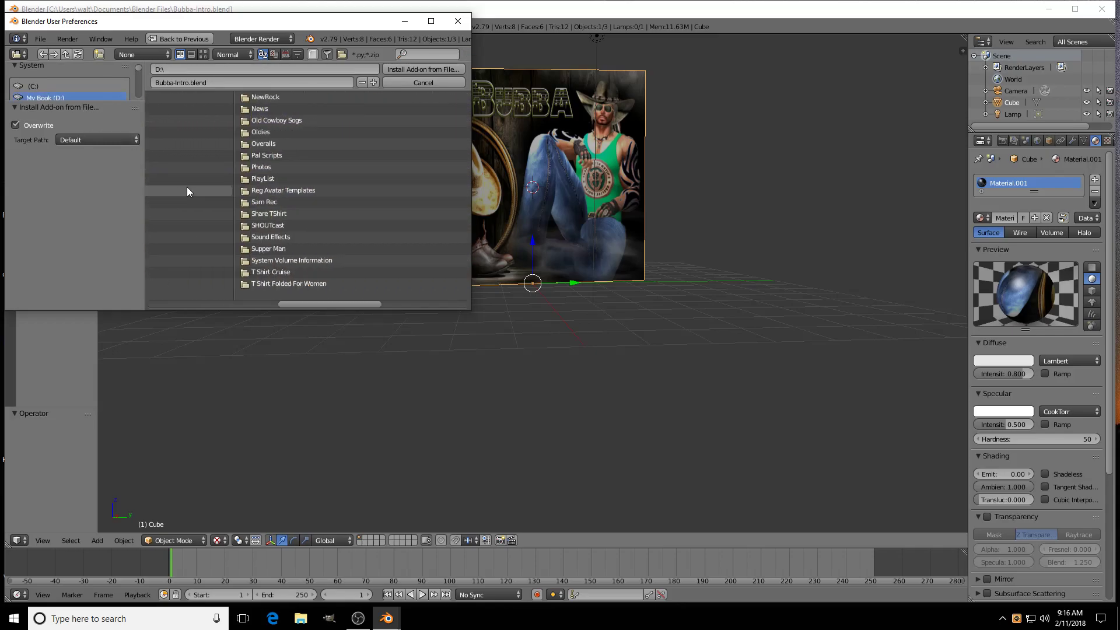
scroll(188, 188, "down", 5)
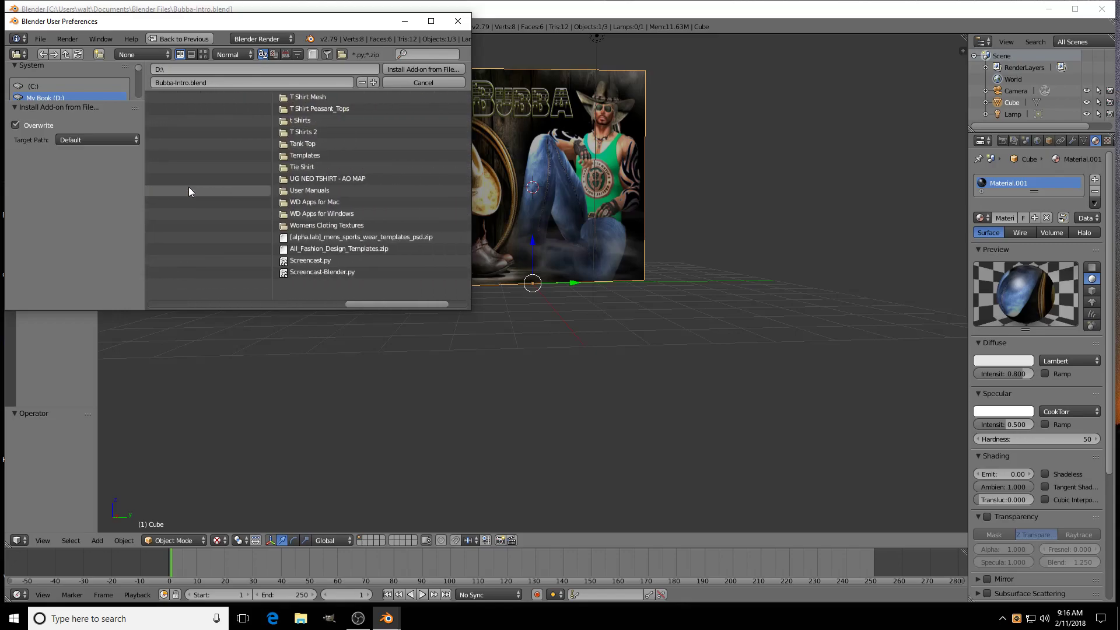
scroll(189, 192, "down", 2)
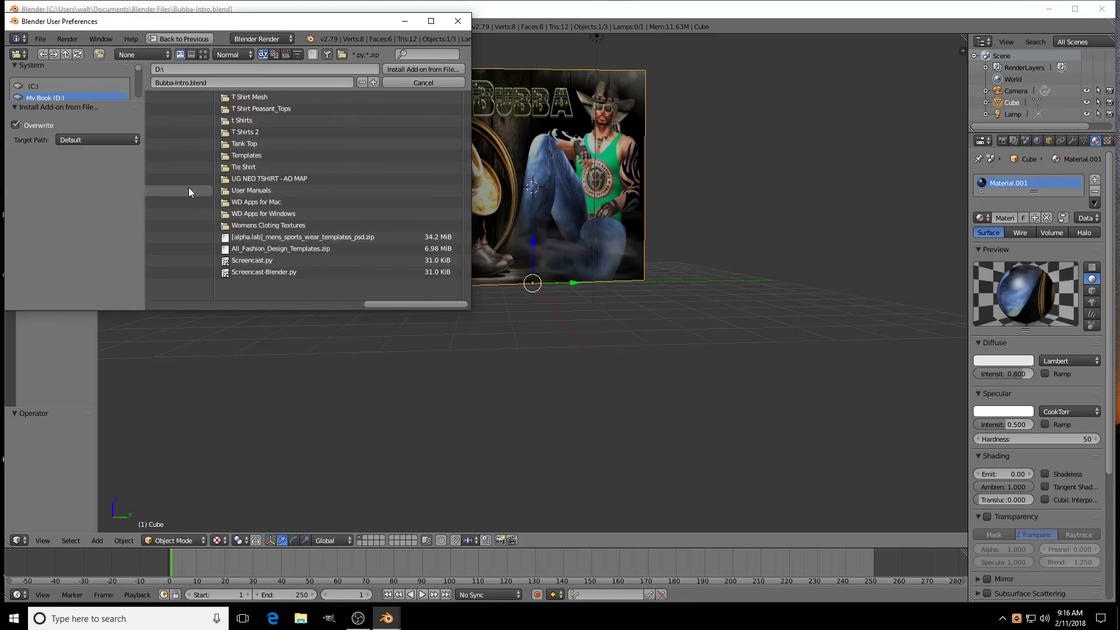
left_click(246, 259)
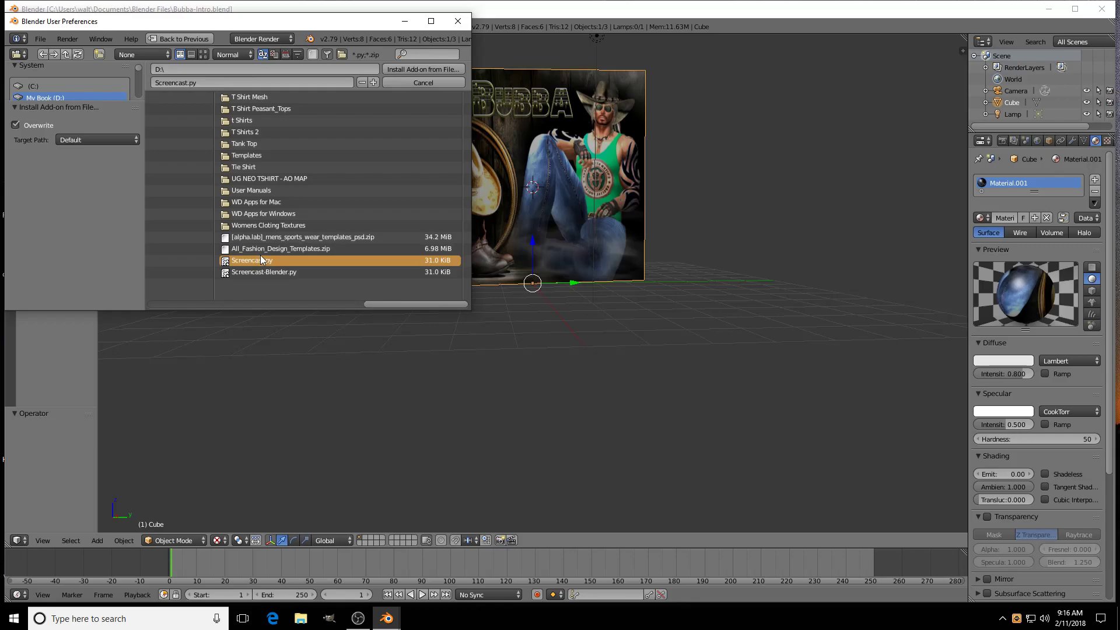
left_click(419, 69)
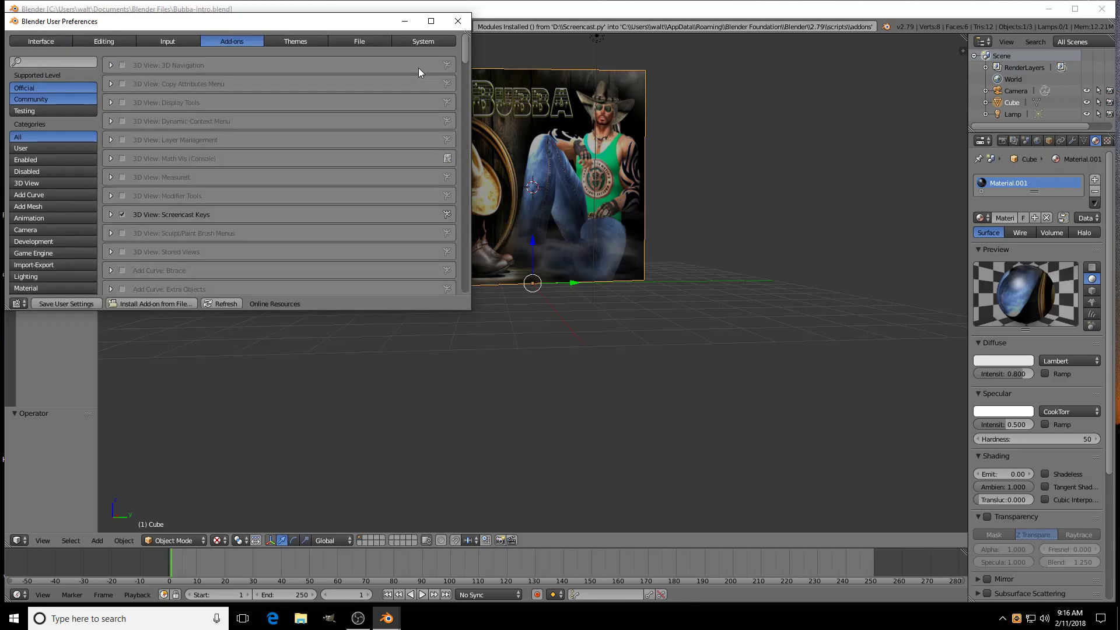
- Check the Screencast Keys entry in the Add-ons list, then close User Preferences
scroll(202, 226, "down", 7)
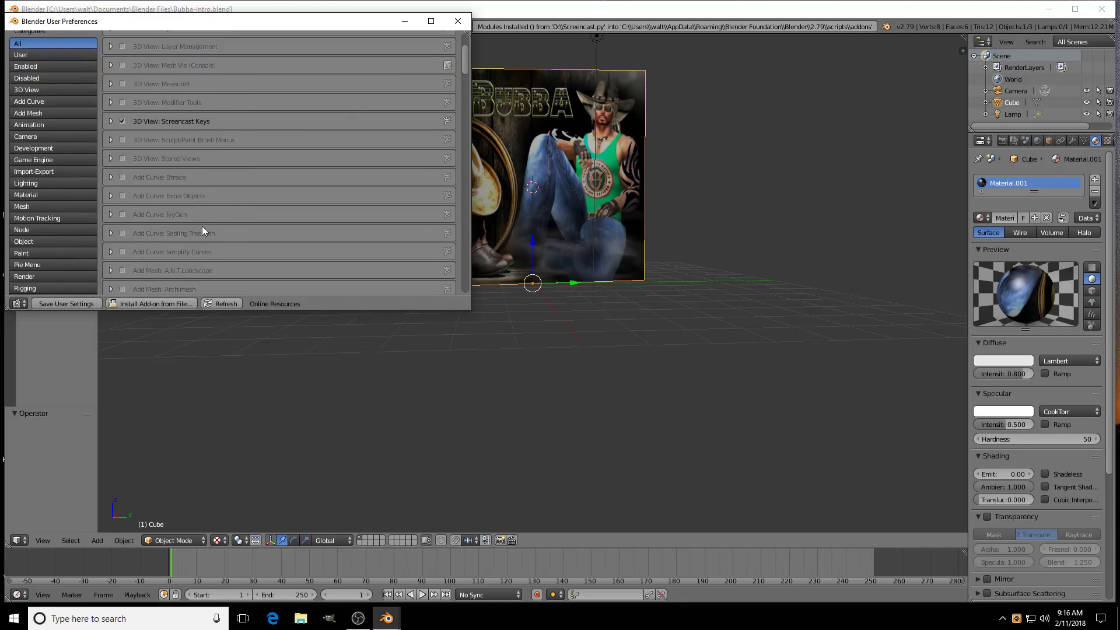
scroll(202, 228, "up", 7)
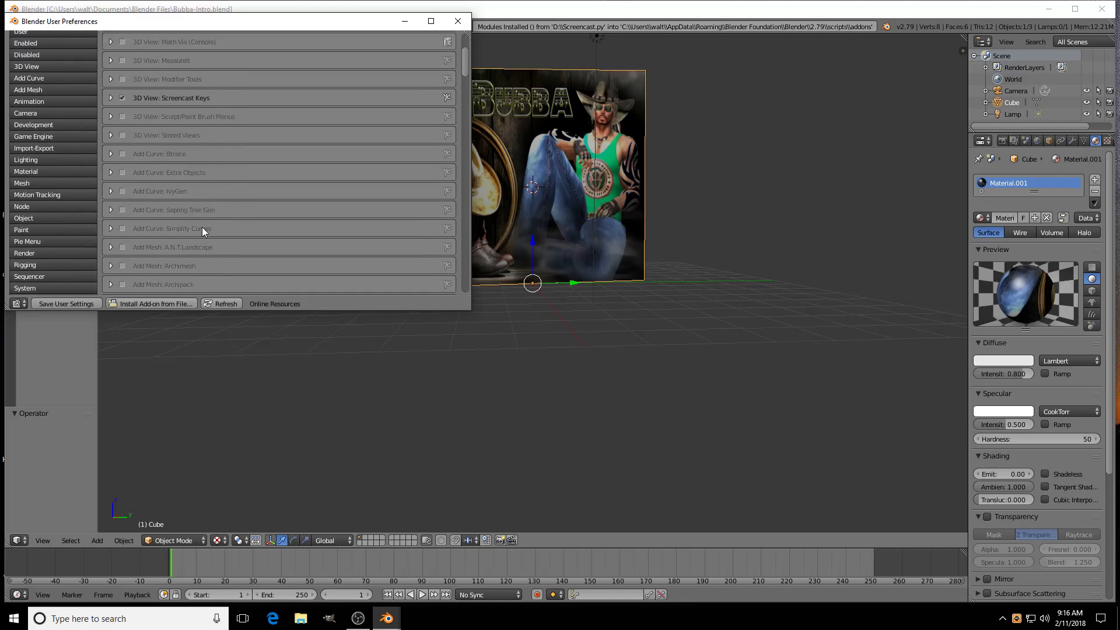
scroll(202, 226, "down", 1)
scroll(202, 226, "up", 1)
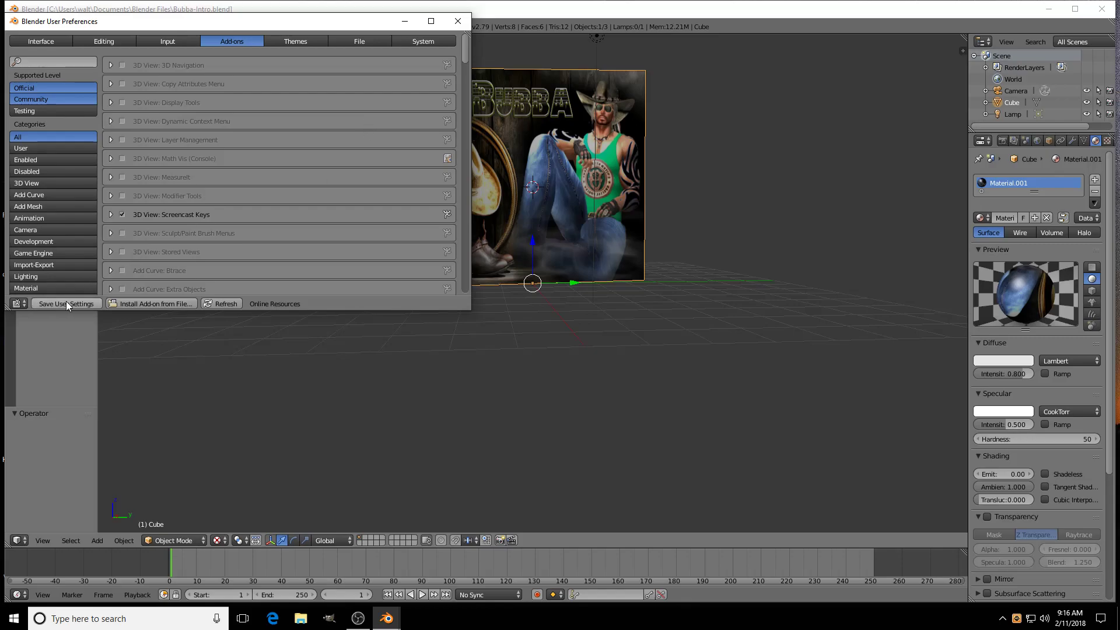
left_click(458, 21)
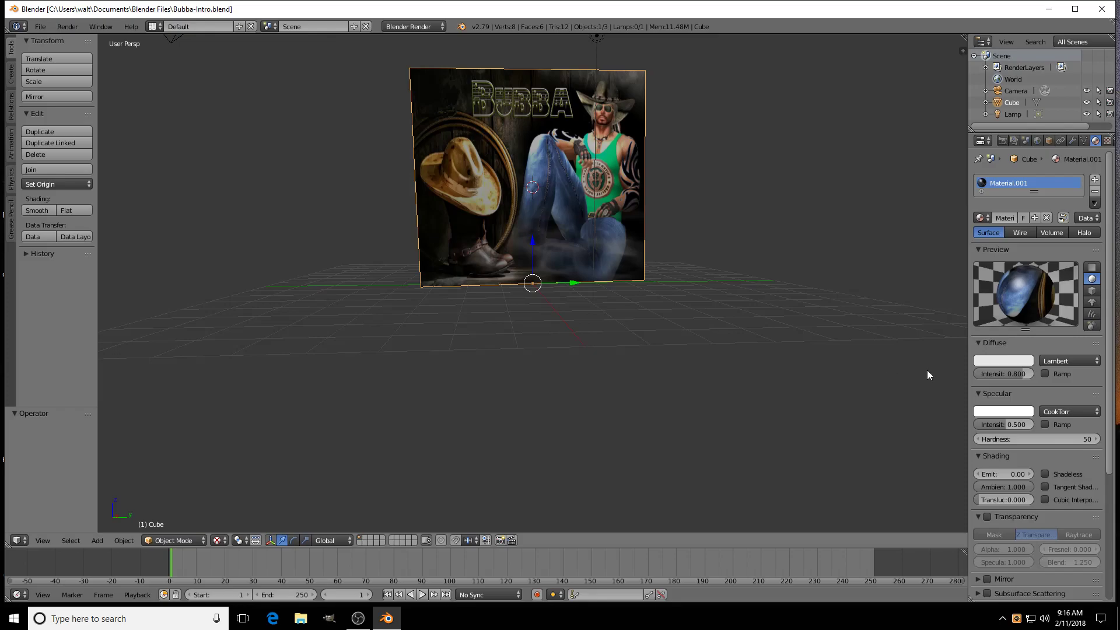
- Show the N properties shelf and start the Screencast Keys display
key("n")
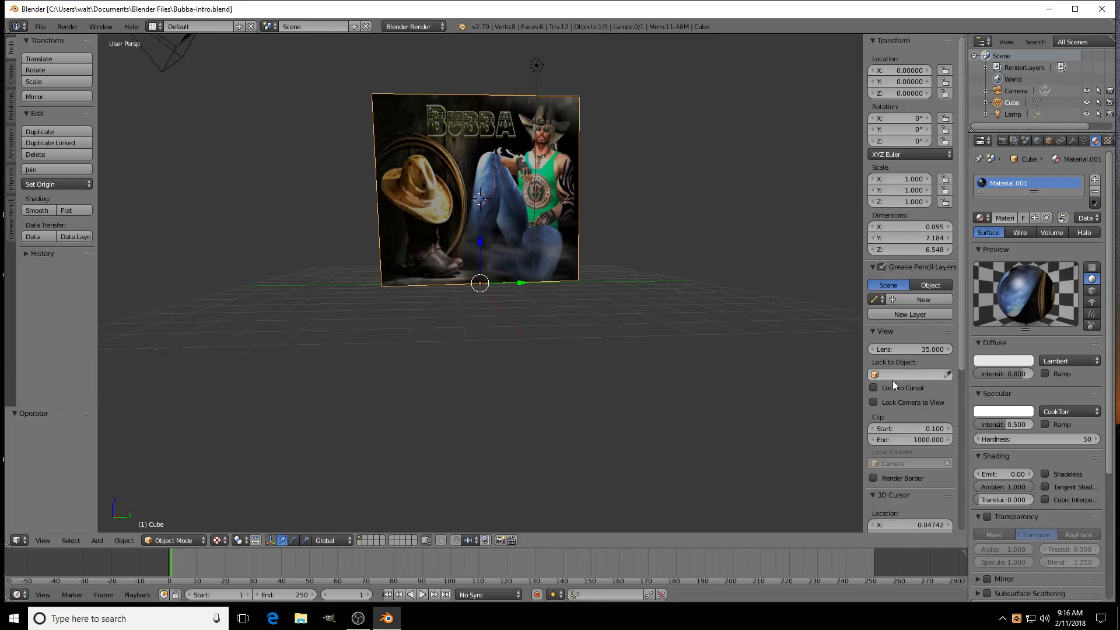
left_click_drag(959, 337, 981, 517)
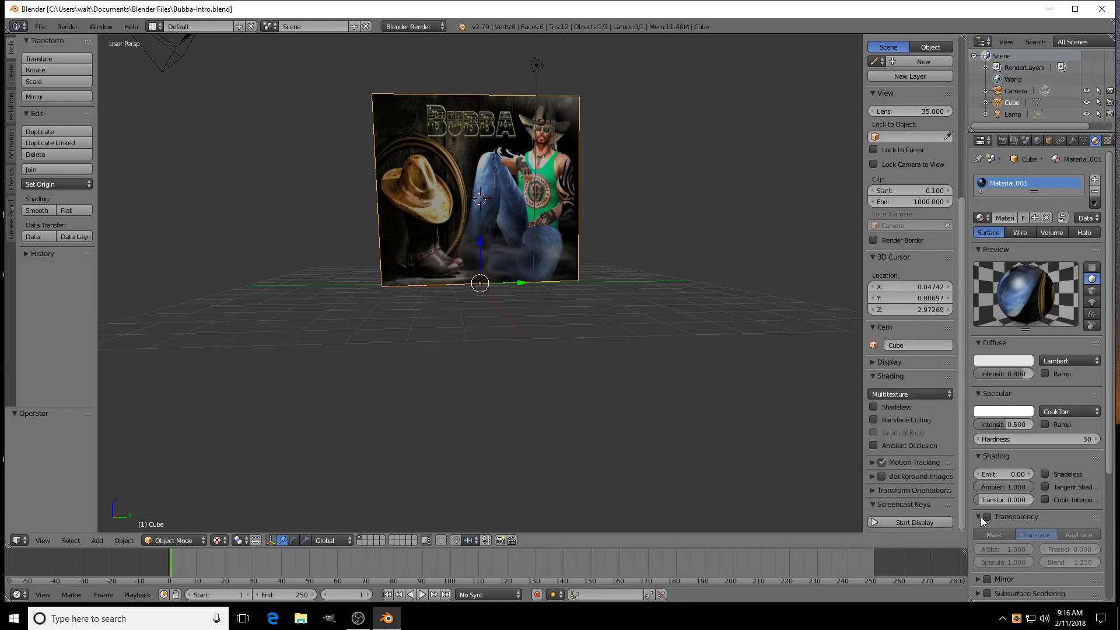
left_click(909, 522)
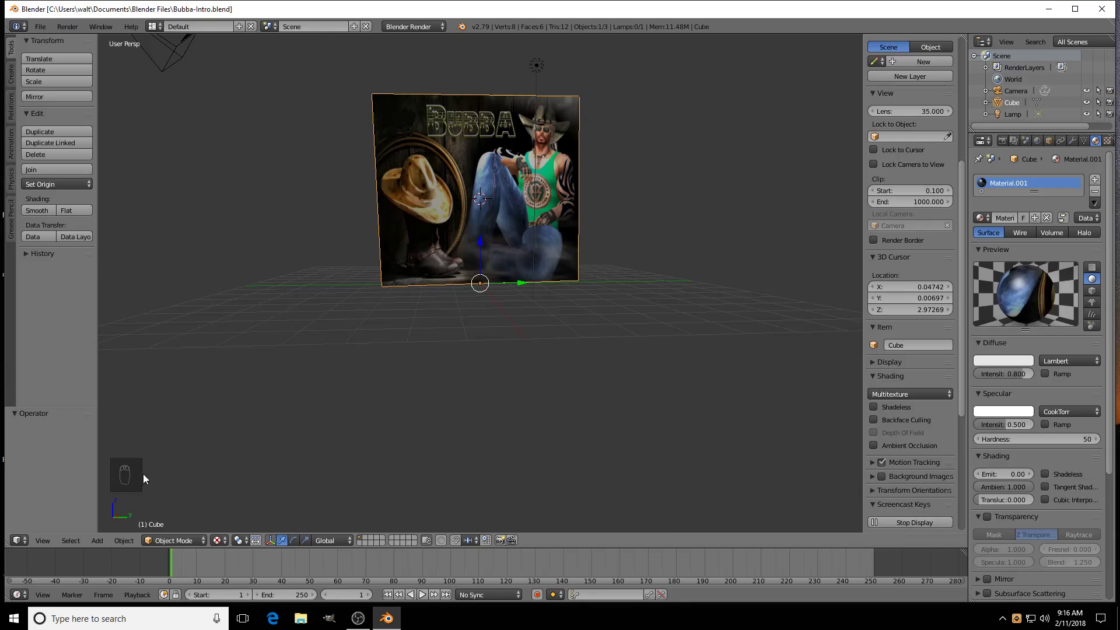
- Test the display with keys B (cancelled with Escape), J and K, then review its settings
key("b")
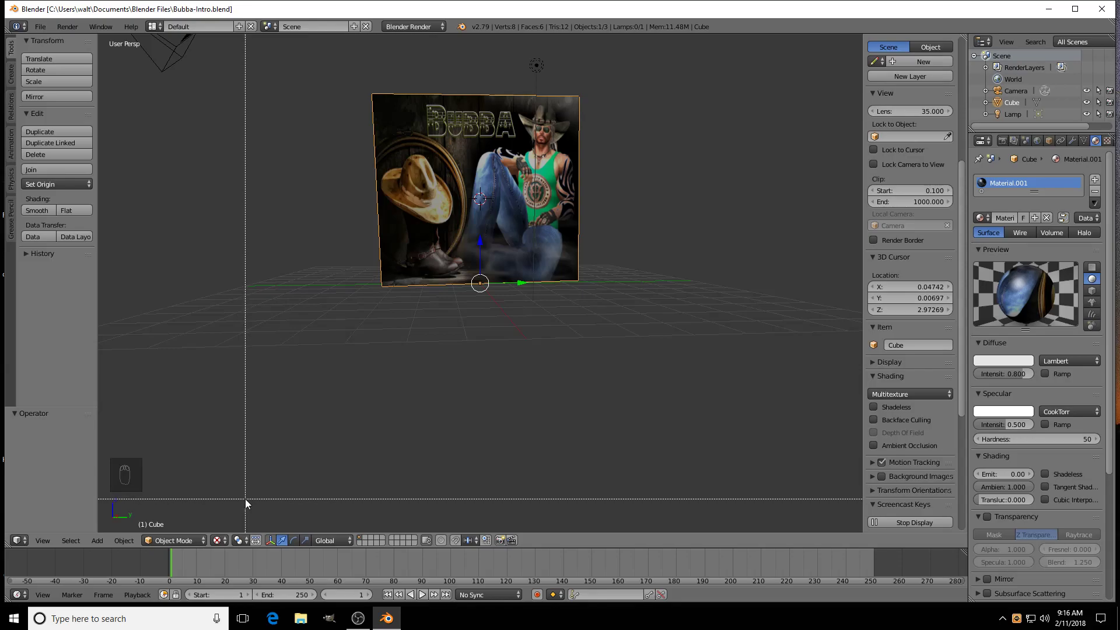
key("Escape")
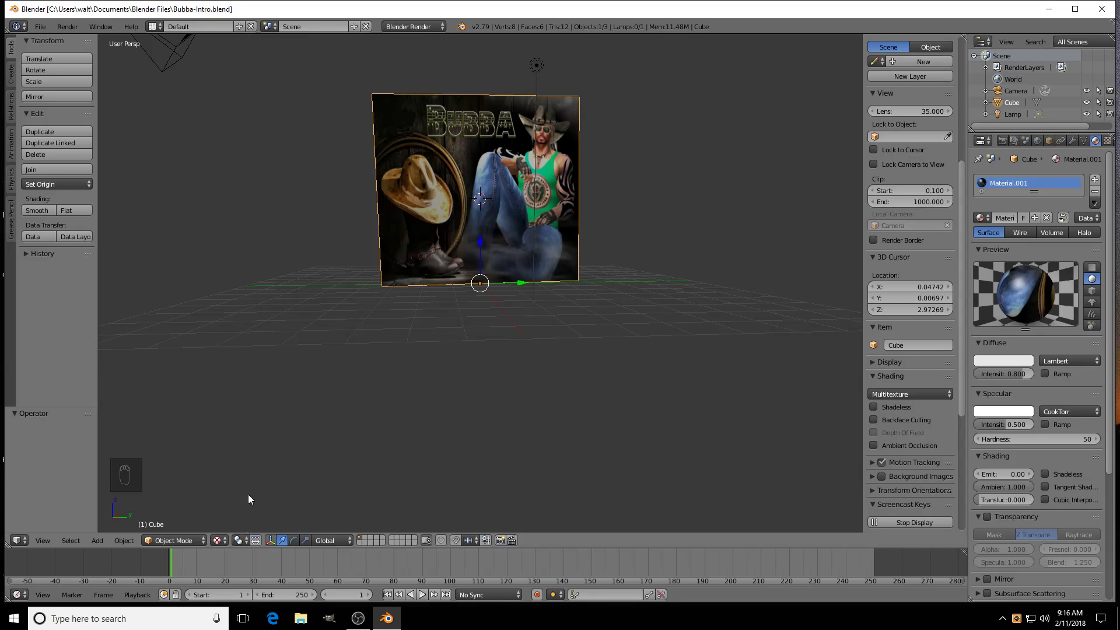
key("j")
key("k")
left_click_drag(961, 392, 955, 502)
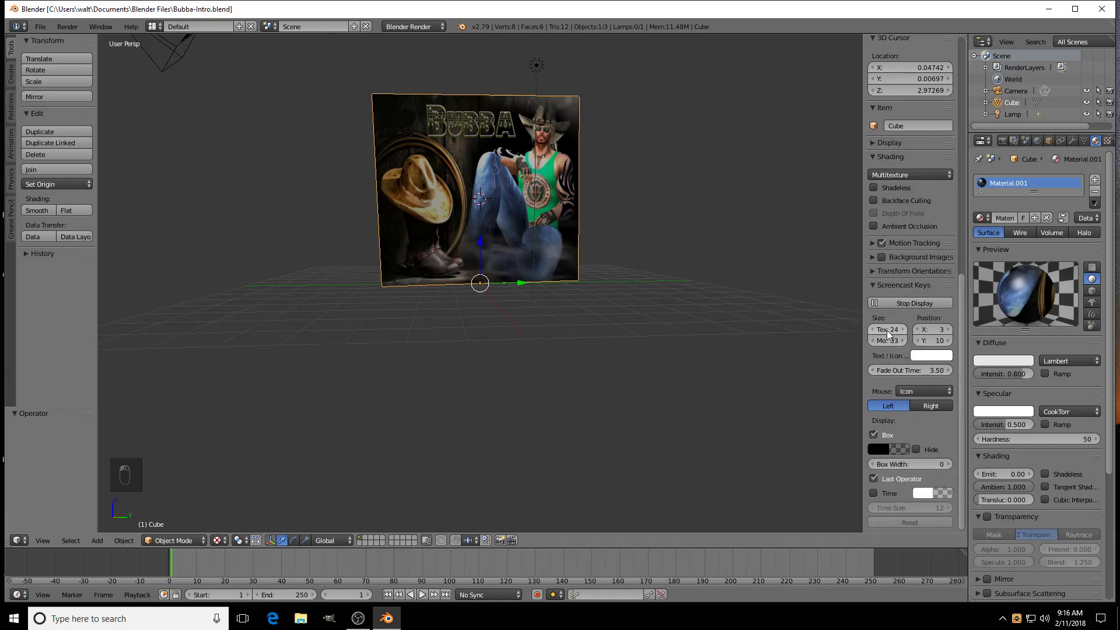